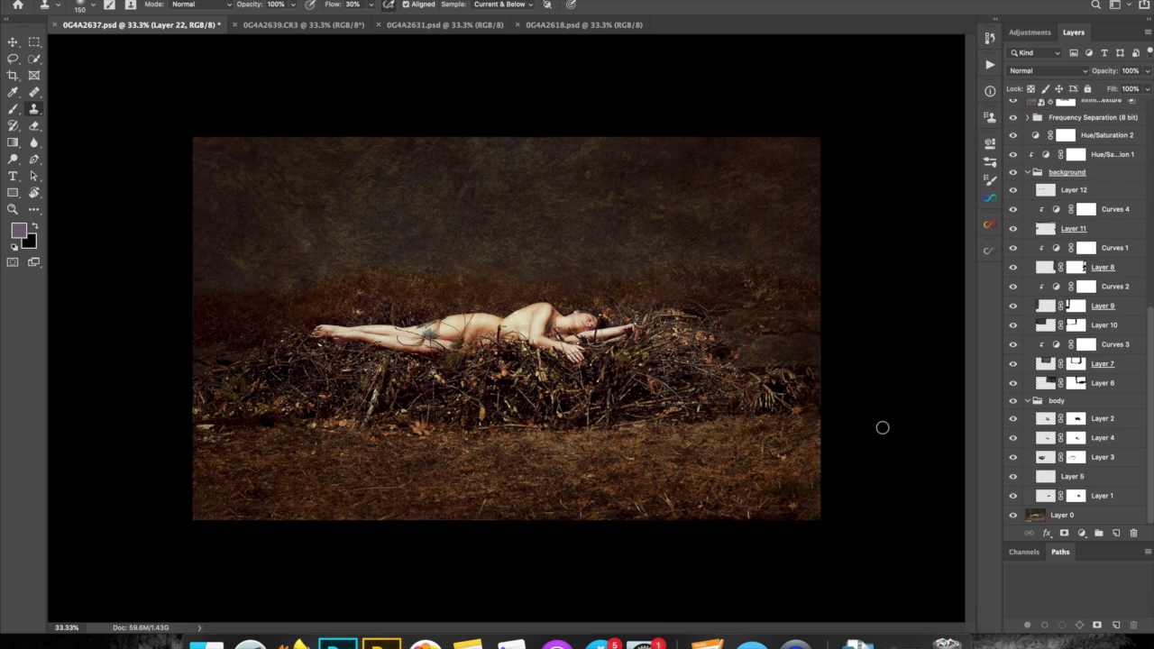
Compare the finished composite with the original photo by isolating Layer 0 and restoring all the other layers
left_click(1012, 517, "alt")
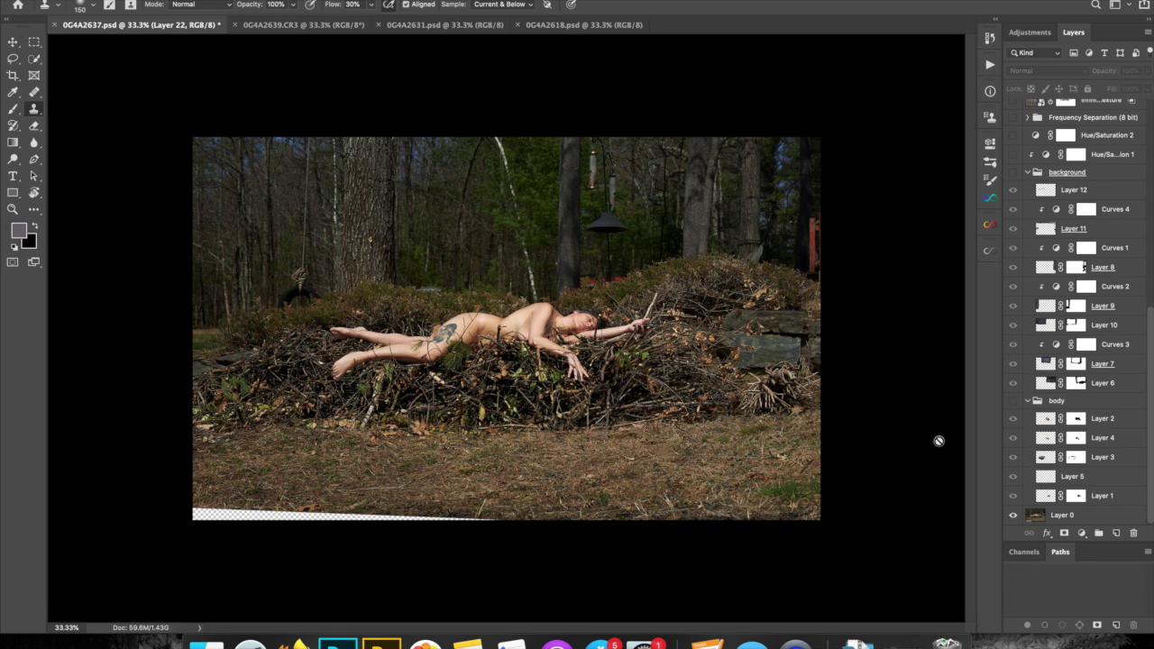
left_click(1013, 522, "alt")
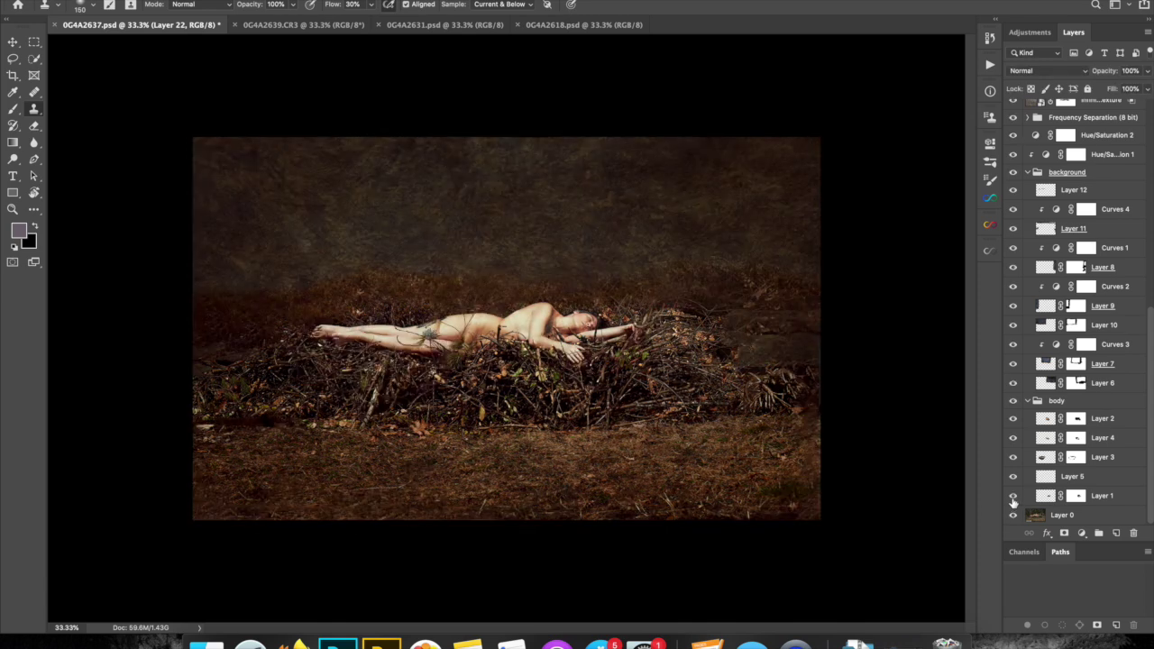
Hide all the retouching layers and the layers inside the background and body groups, leaving only the Layer 0 photo showing
scroll(1014, 149, "up", 3)
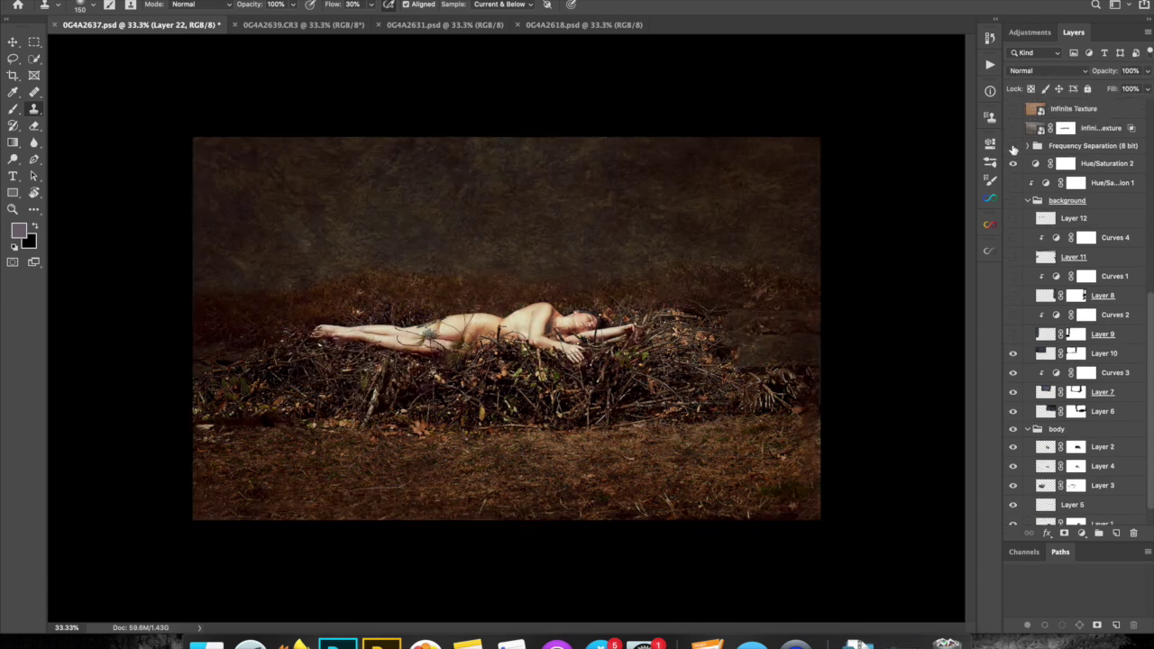
scroll(1014, 91, "up", 5)
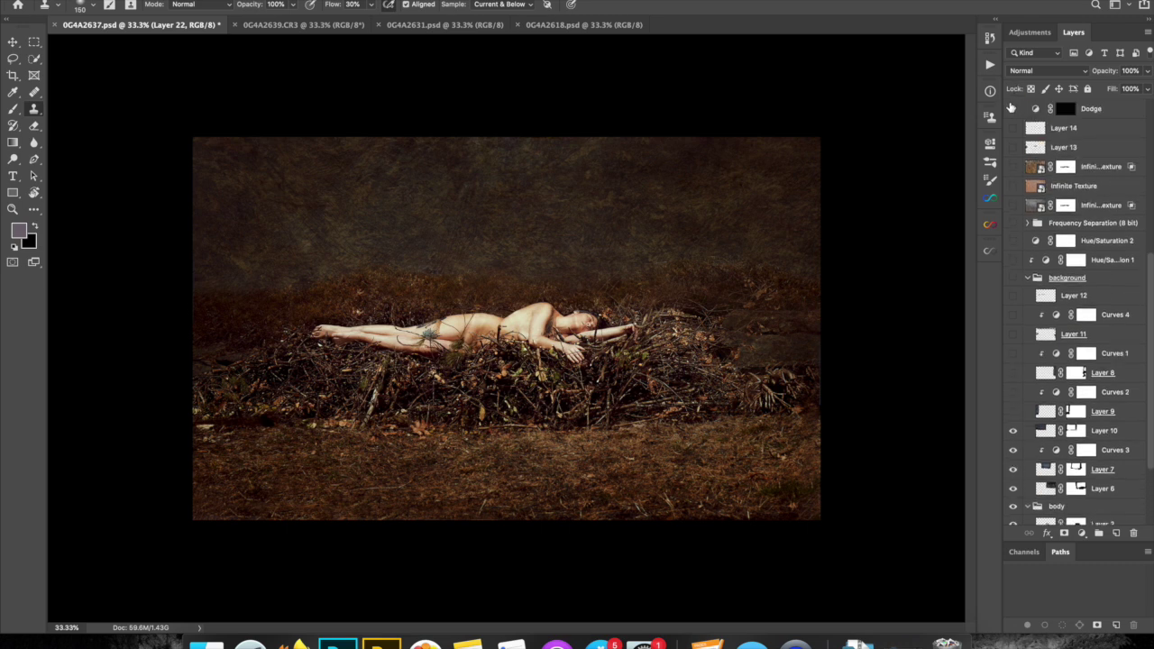
scroll(1012, 96, "up", 5)
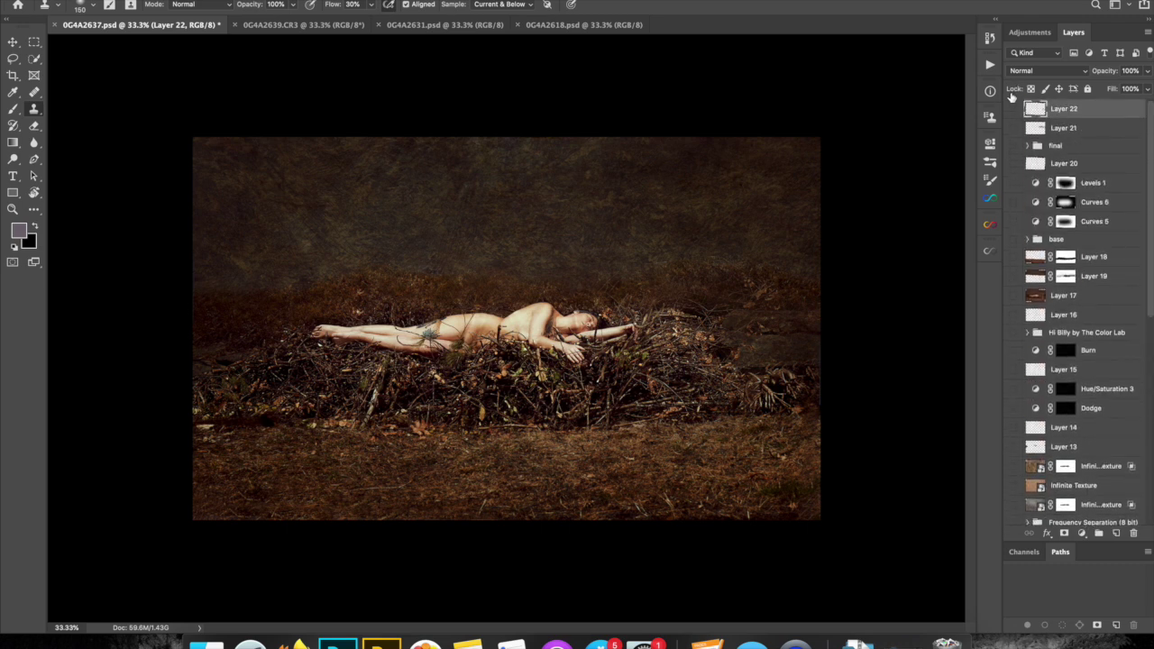
key("ctrl+z")
left_click_drag(1151, 149, 1151, 360)
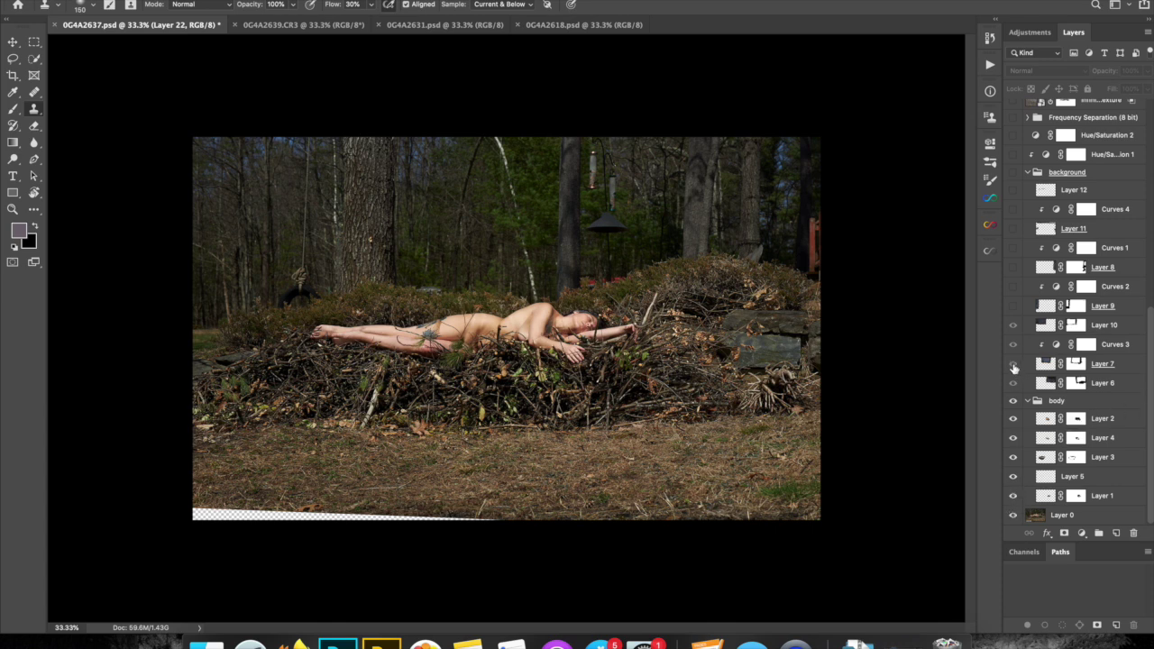
left_click_drag(1012, 359, 1014, 501)
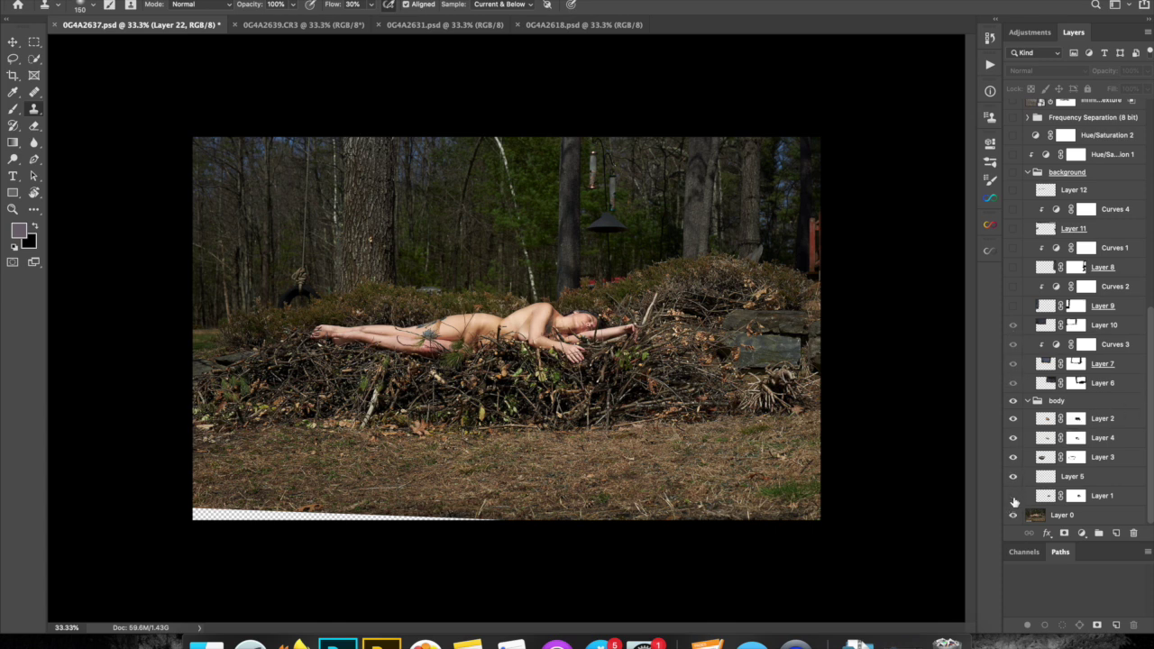
left_click(1013, 324)
left_click(1013, 325)
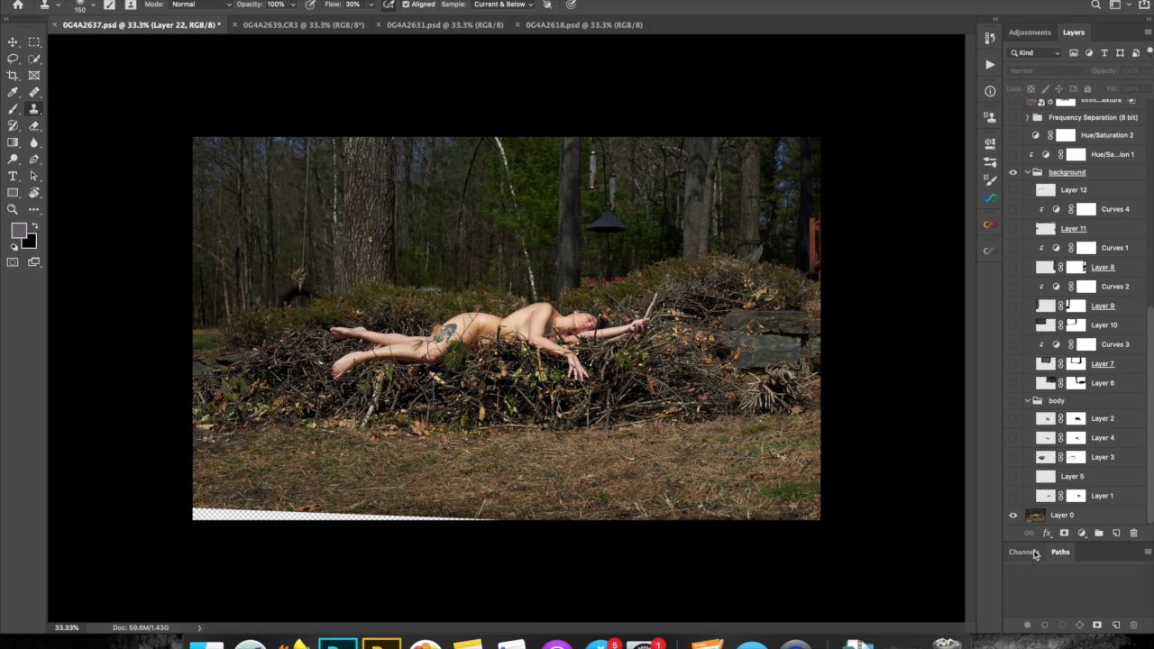
Show Layer 1 in the body group, toggling its visibility to compare the outstretched hand
left_click(1013, 496)
left_click(1014, 497)
left_click(1013, 497)
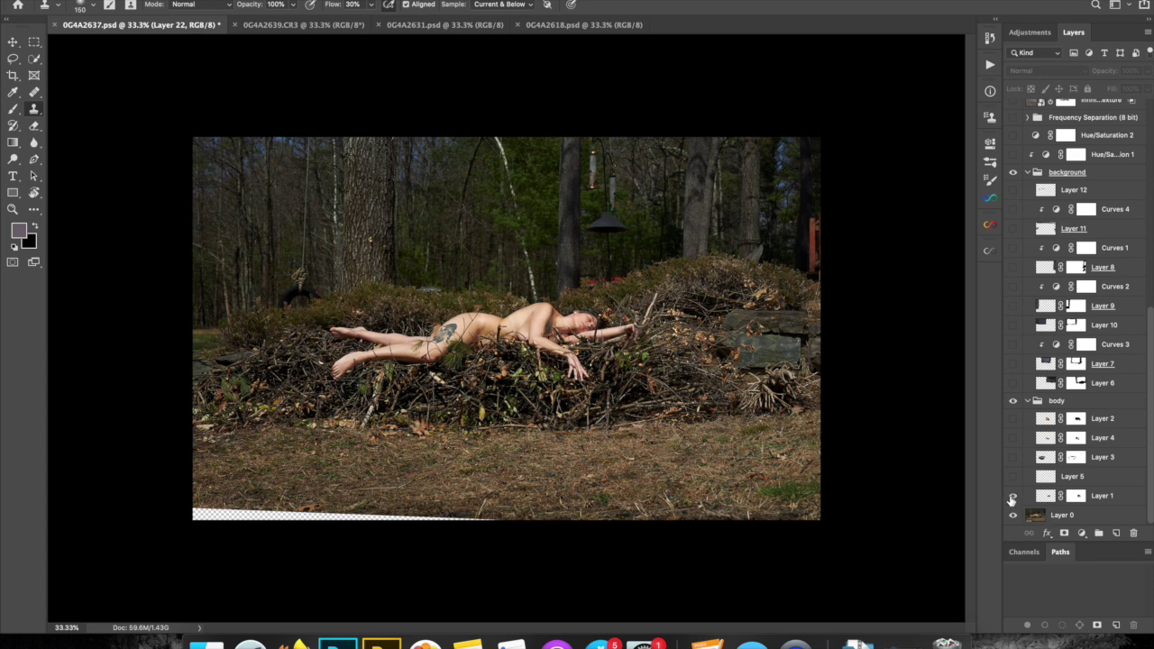
left_click(1013, 497)
left_click(1013, 497)
View the source photo 0G4A2639.CR3 and return to the composite 0G4A2637.psd
left_click(297, 26)
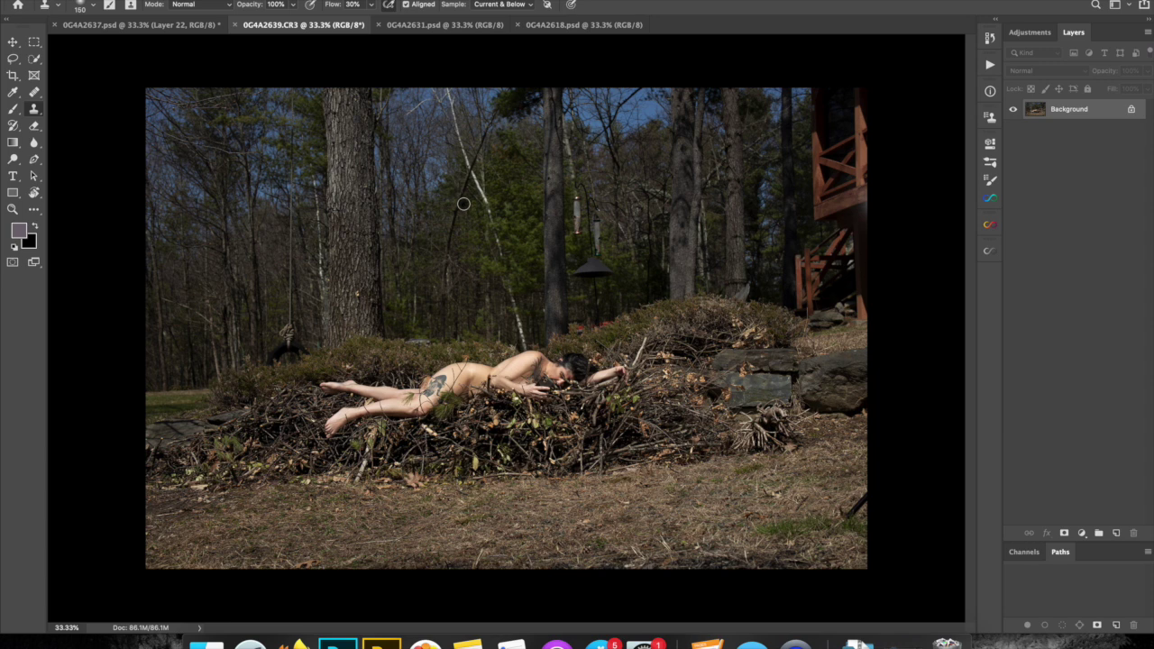
left_click(149, 25)
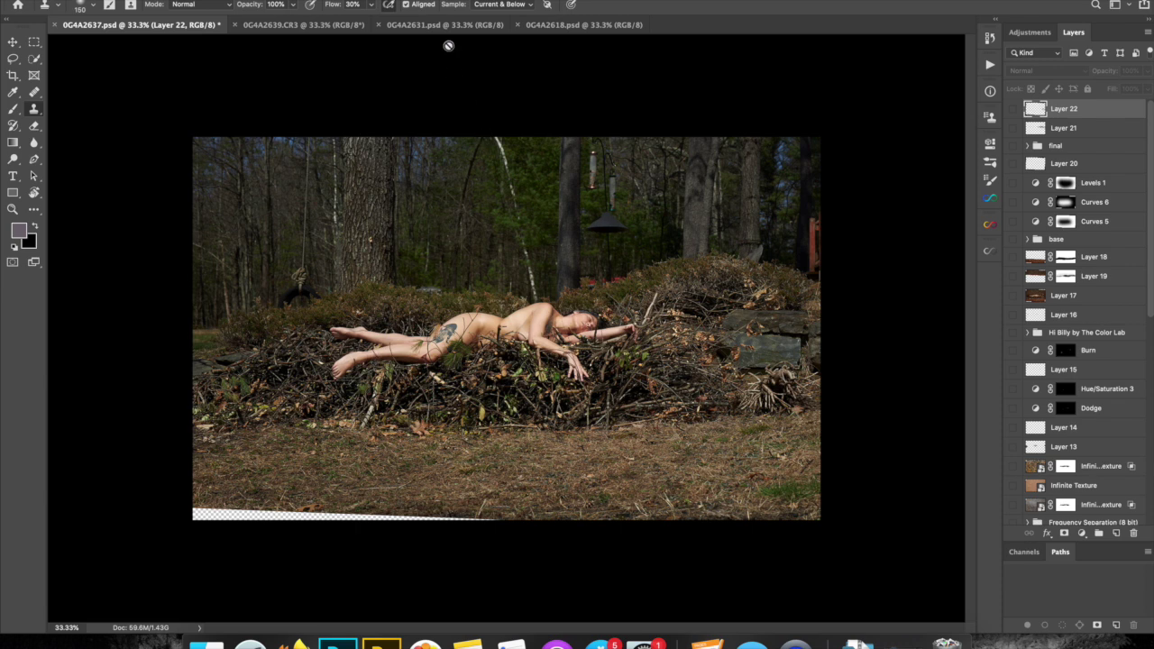
Show Layer 5 in the body group, toggling its visibility to compare the image before and after
scroll(1064, 405, "down", 10)
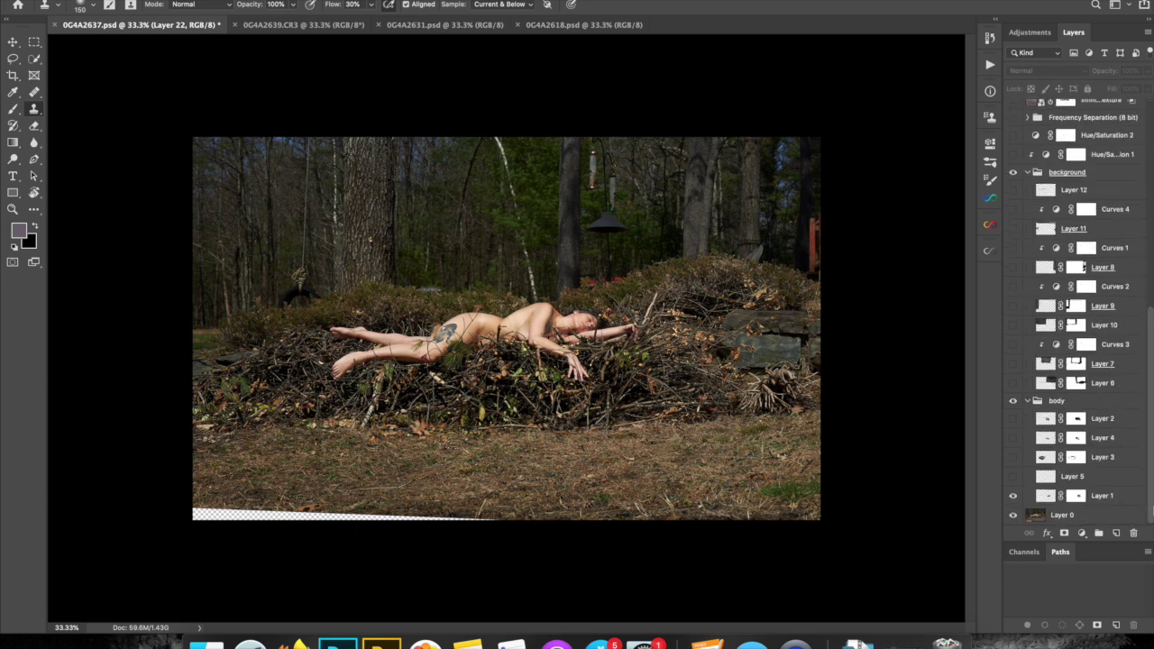
left_click(1013, 477)
left_click(1014, 477)
left_click(1013, 477)
left_click(1013, 477)
left_click(1014, 478)
Show Layer 3 in the body group, toggling its visibility to compare the two leg poses
left_click(1013, 459)
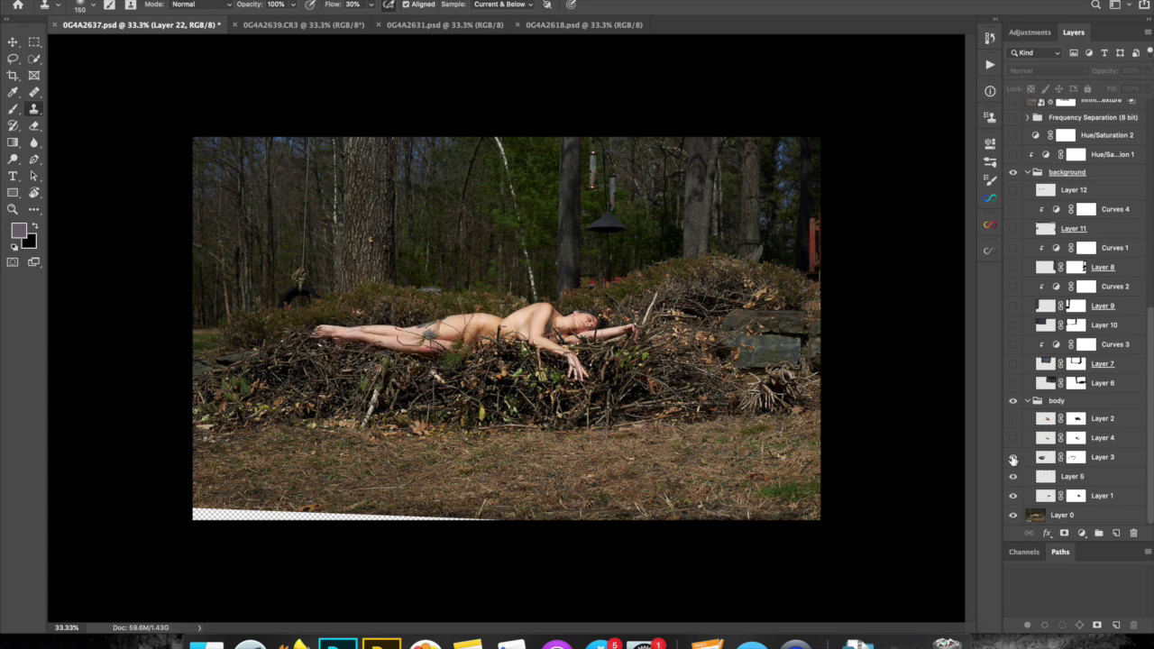
left_click(1013, 459)
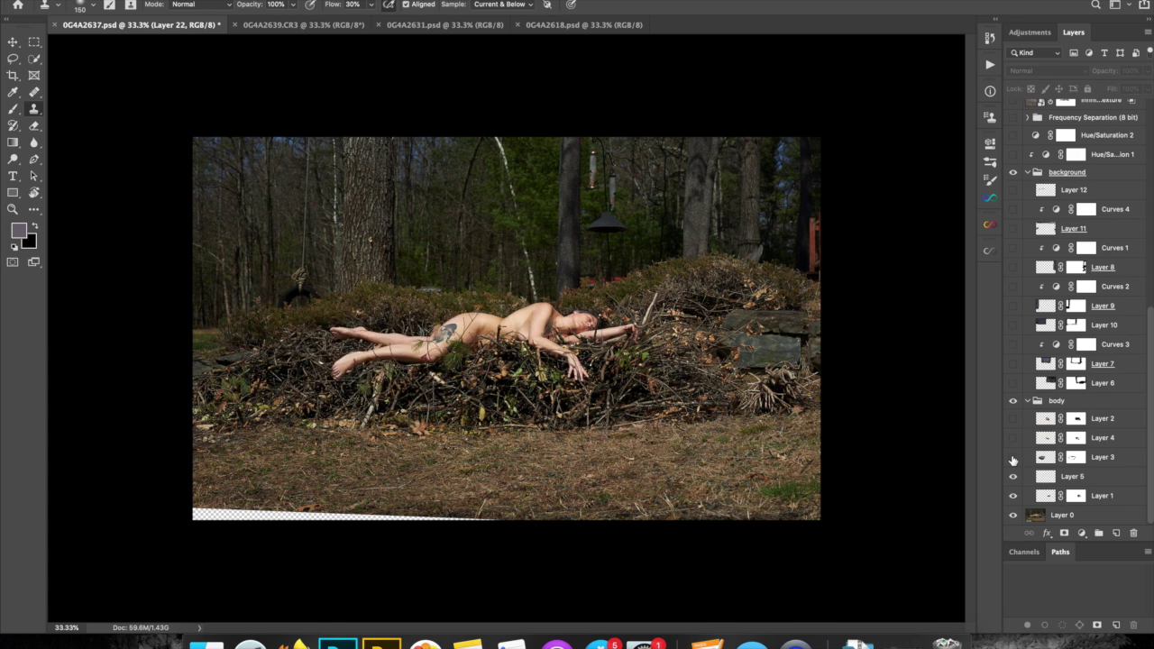
left_click(1013, 458)
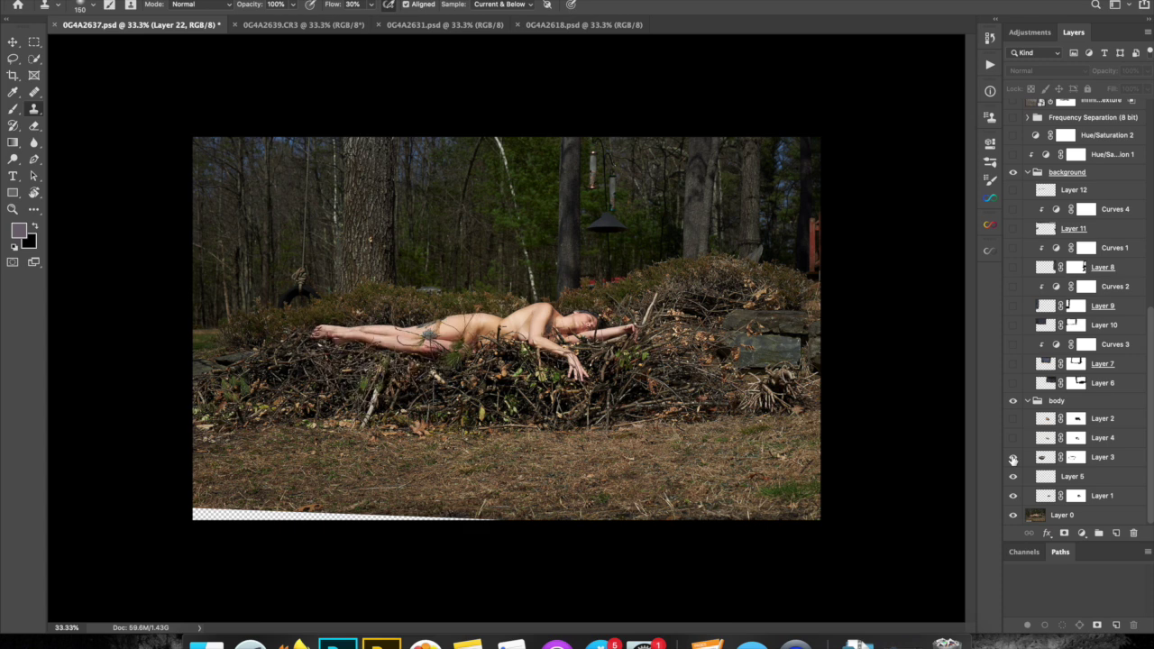
View the source photo 0G4A2631.psd for its leg pose and return to the composite 0G4A2637.psd
left_click(448, 23)
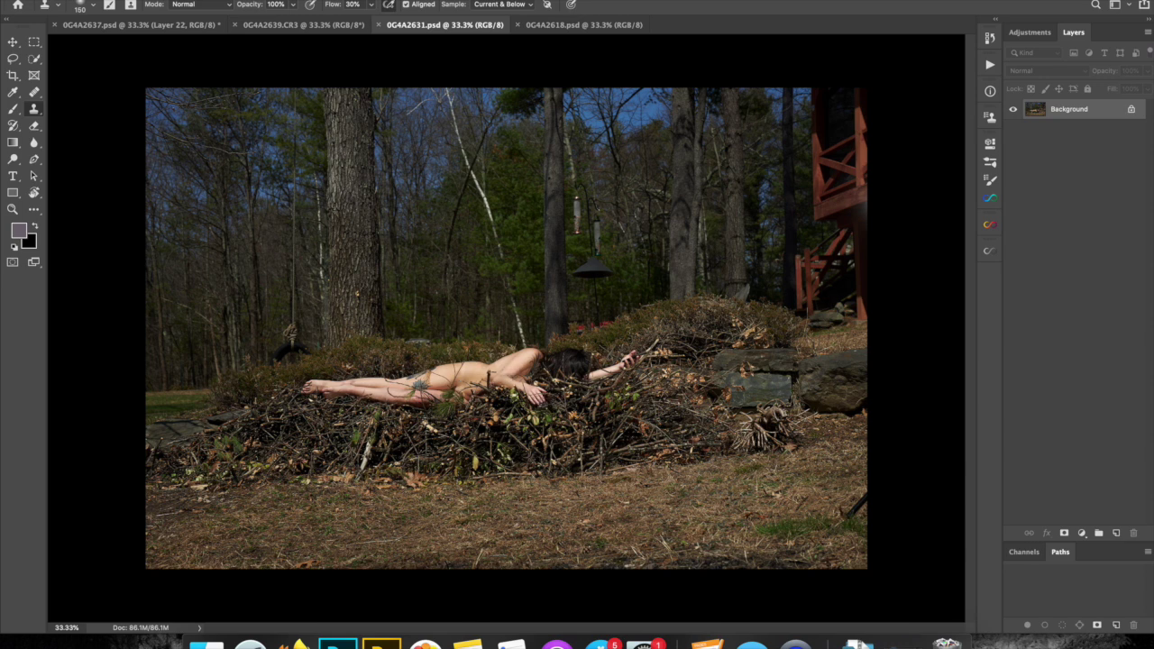
left_click(174, 28)
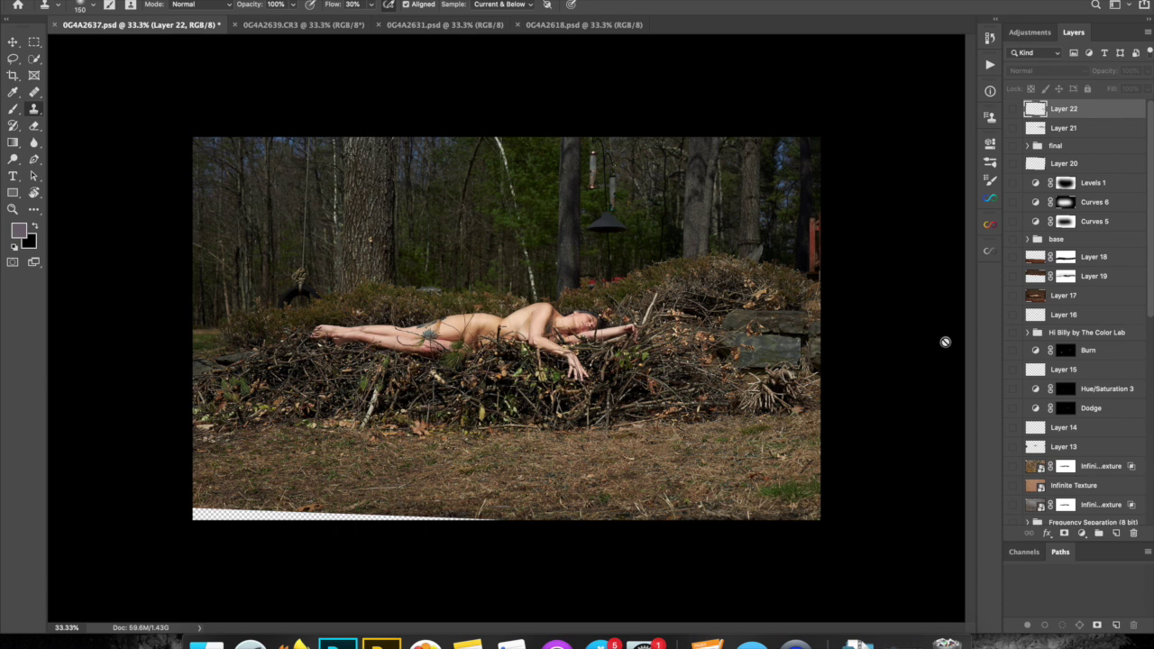
Compare the replaced legs with the original ones by toggling Layer 3 in the body group off and on
left_click(1150, 471)
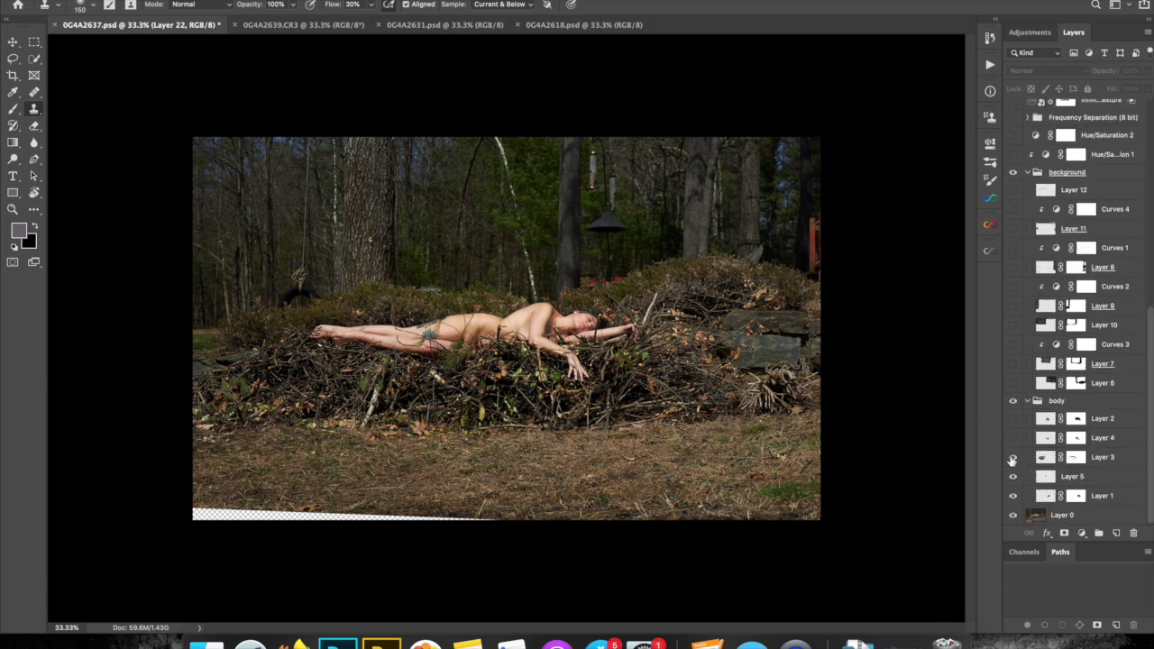
left_click(1012, 459)
left_click(1012, 458)
left_click(1012, 458)
left_click(1012, 458)
Show Layer 4 and Layer 2 in the body group, toggling Layer 4 to compare the lower hand
left_click(1012, 439)
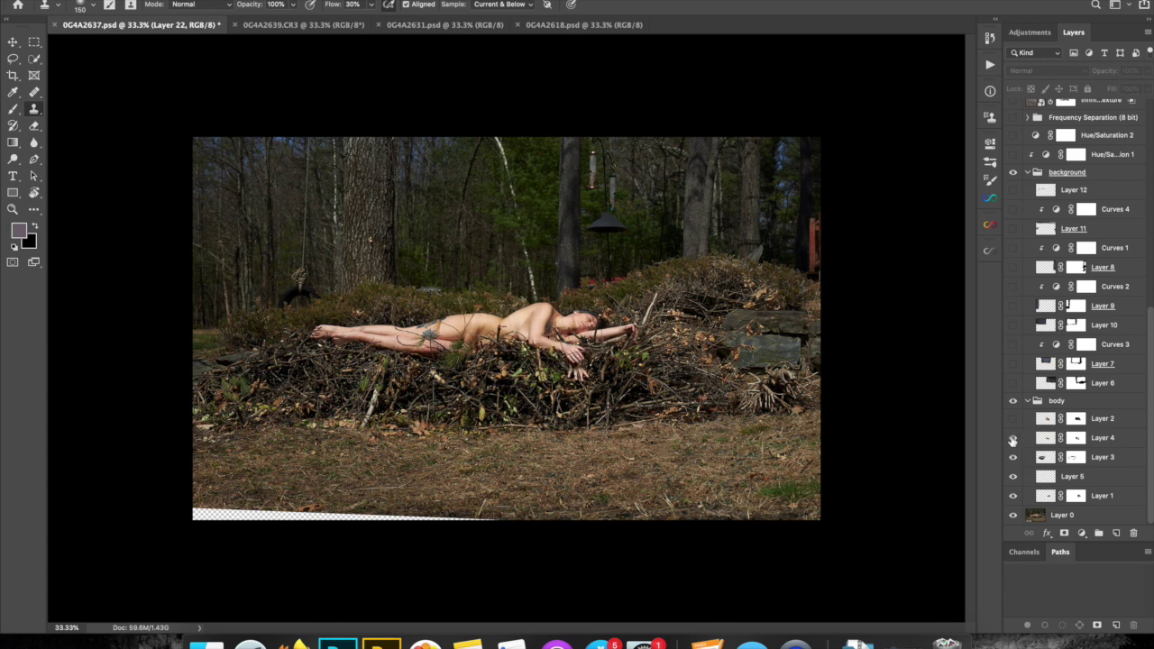
left_click(1012, 439)
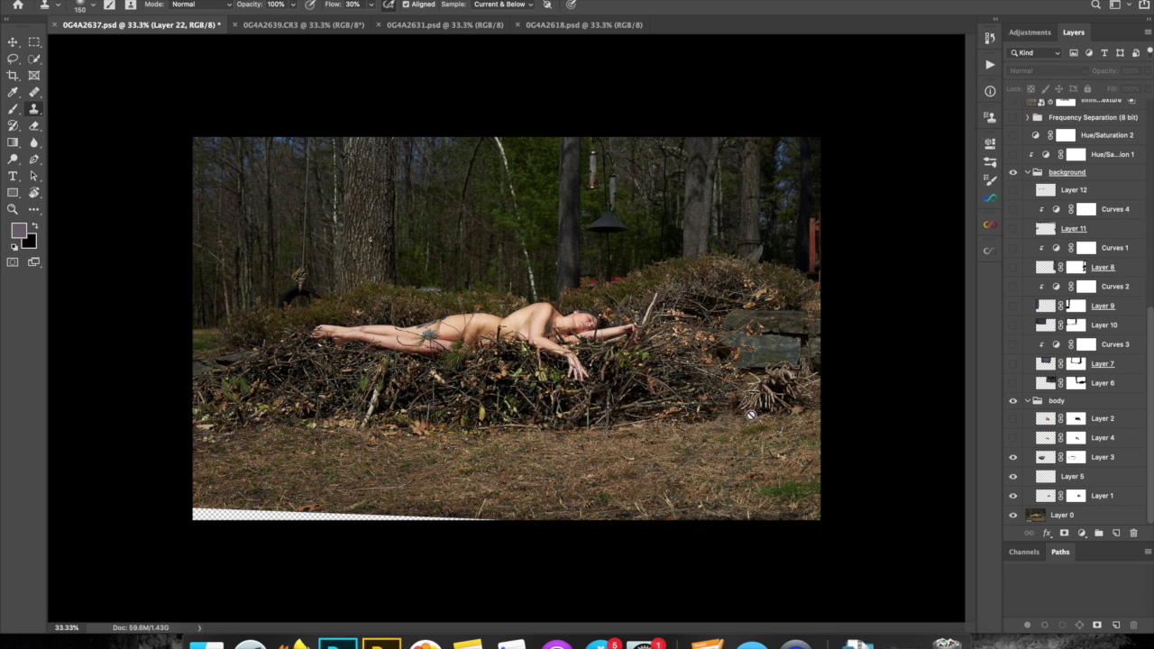
left_click(1014, 438)
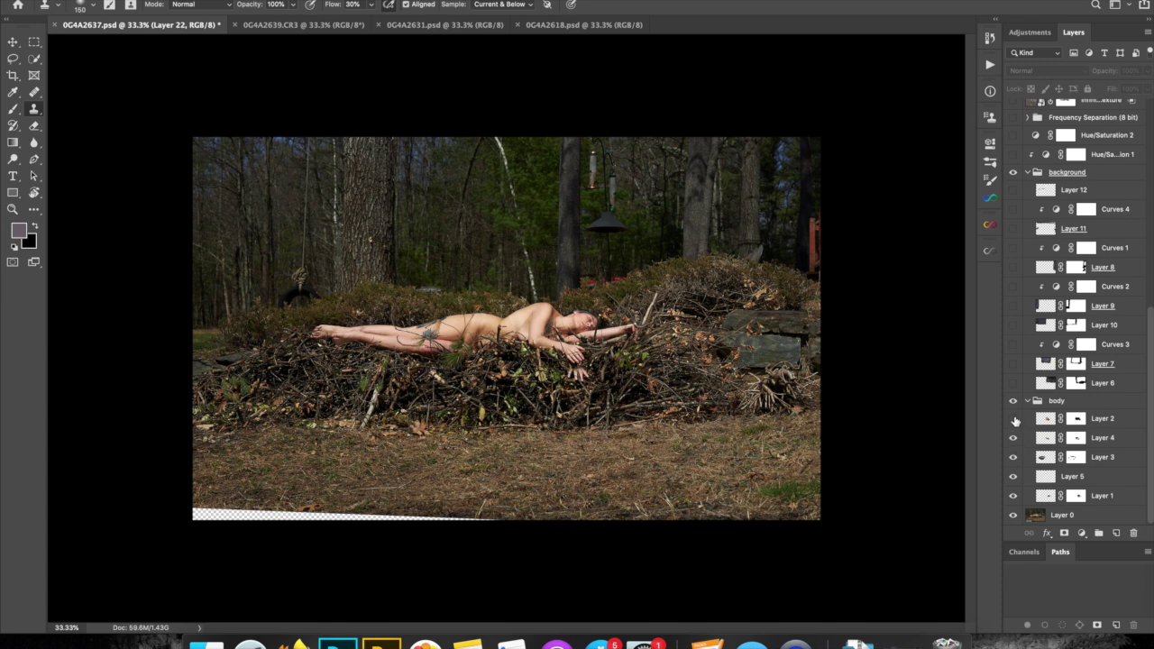
left_click(1014, 420)
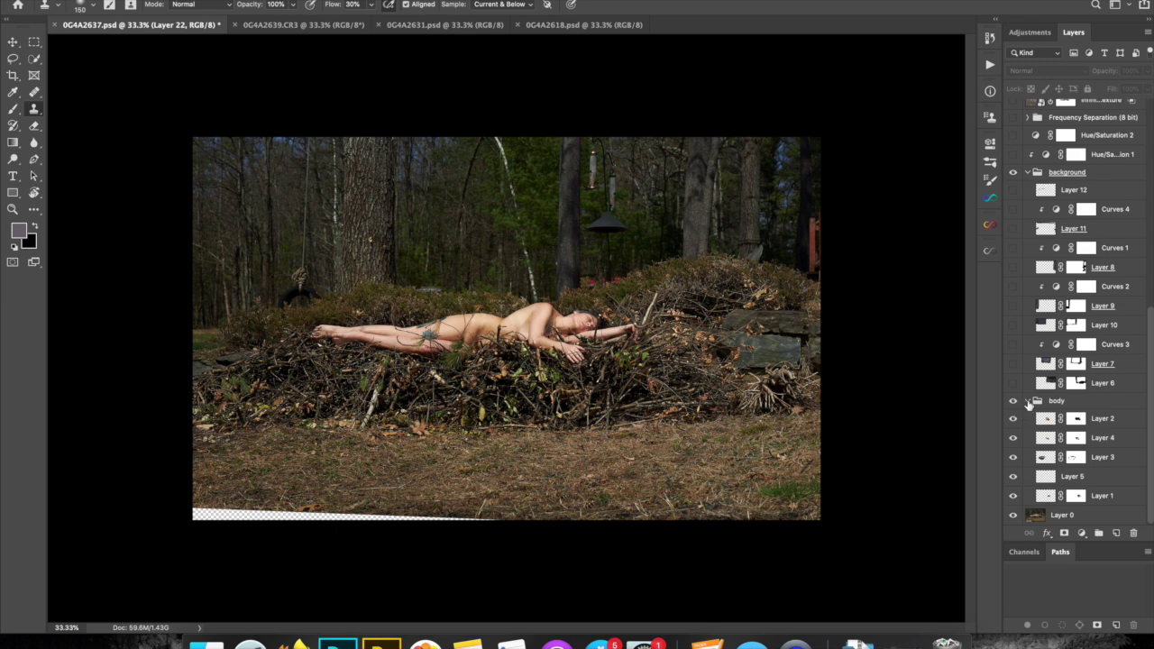
Collapse the body group and toggle its visibility to compare the figure before and after compositing
left_click(1028, 402)
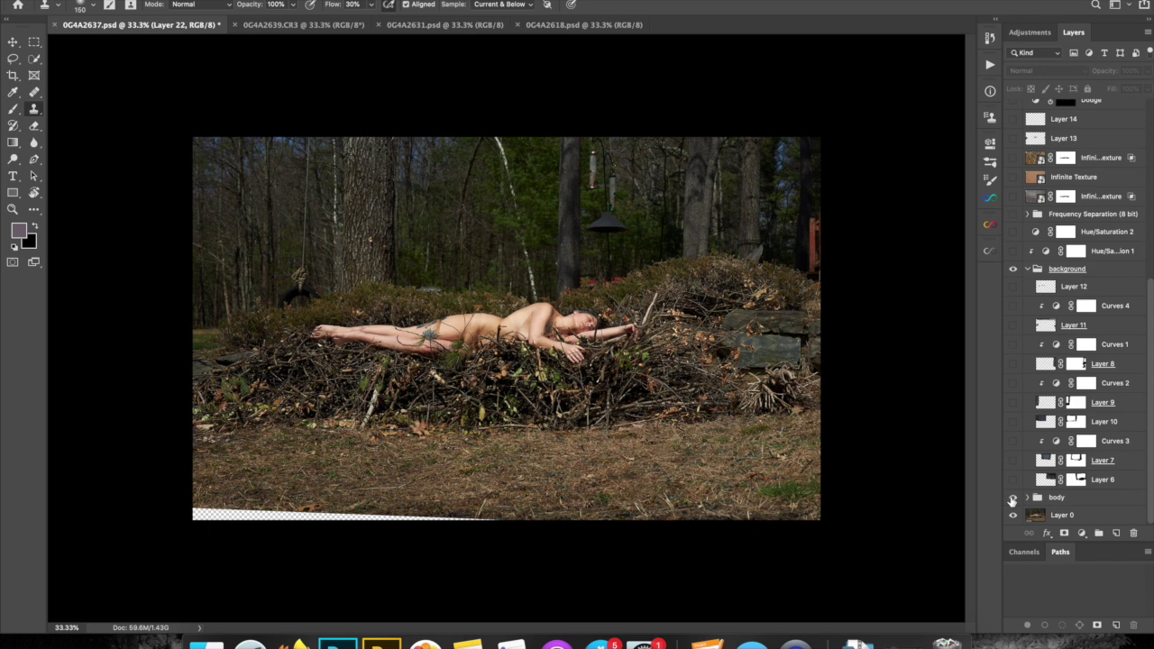
left_click(1012, 497)
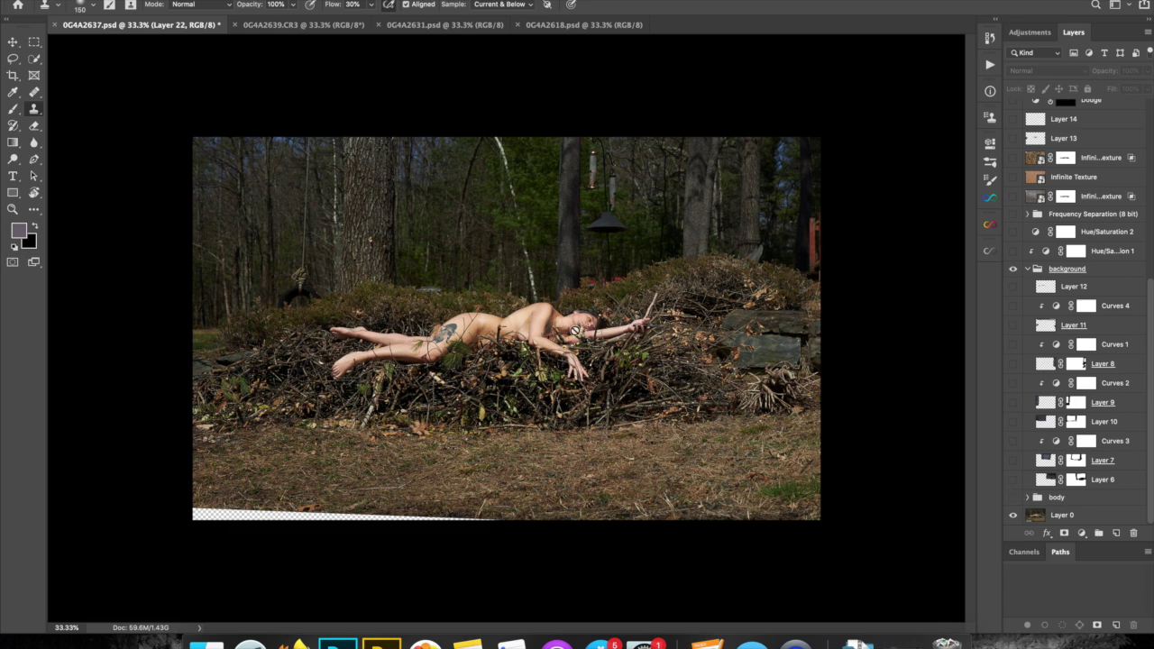
left_click(1014, 498)
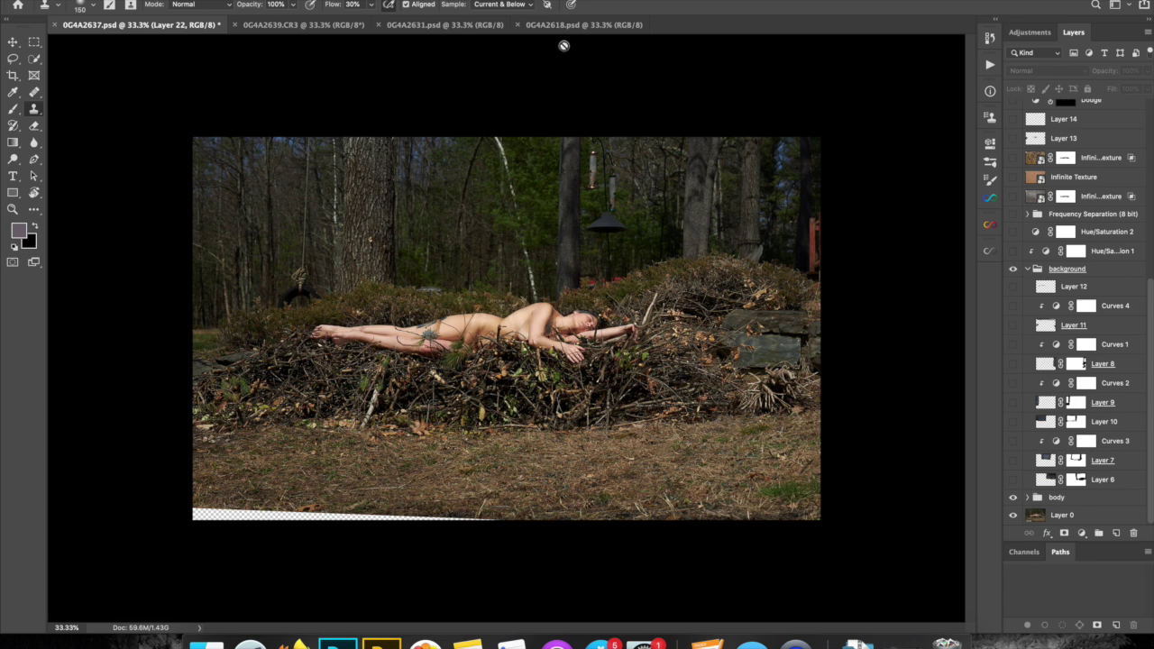
Examine the backdrop cloth and its clamp up close in 0G4A2618.psd, and return to the composite 0G4A2637.psd
left_click(577, 25)
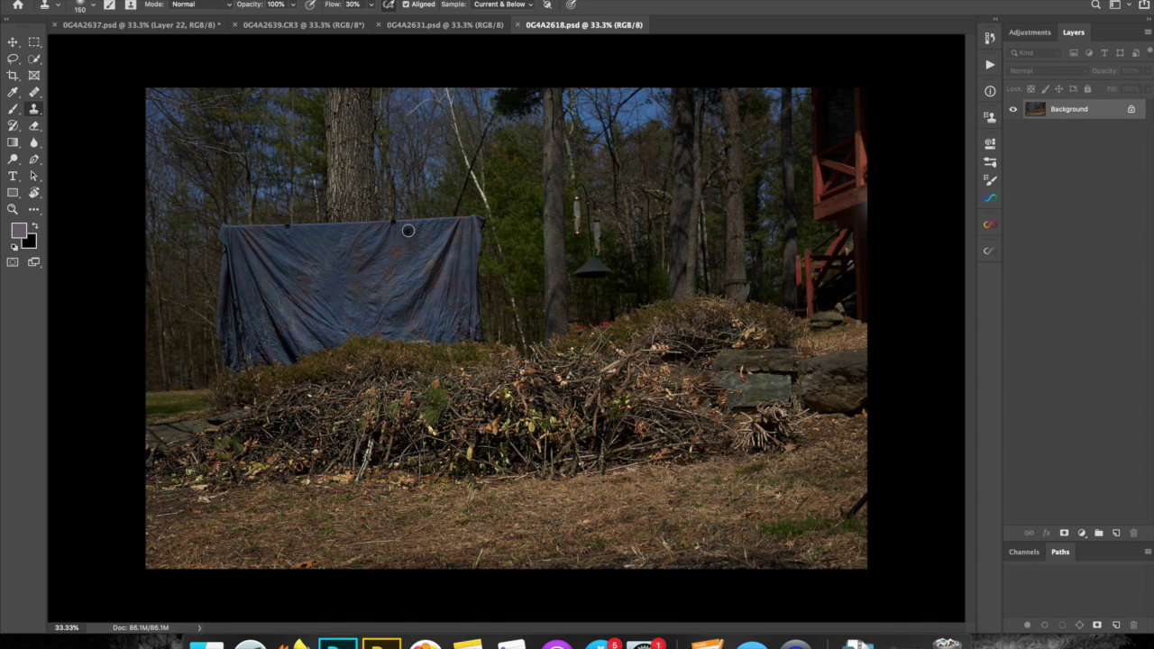
key("z")
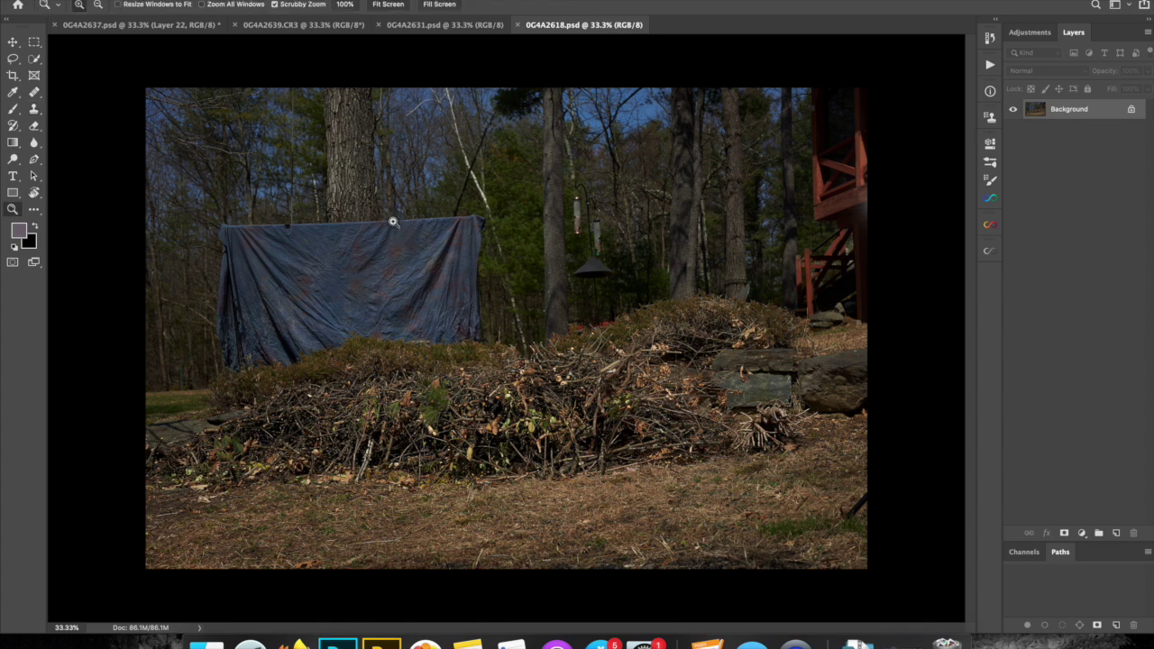
left_click_drag(407, 224, 469, 250)
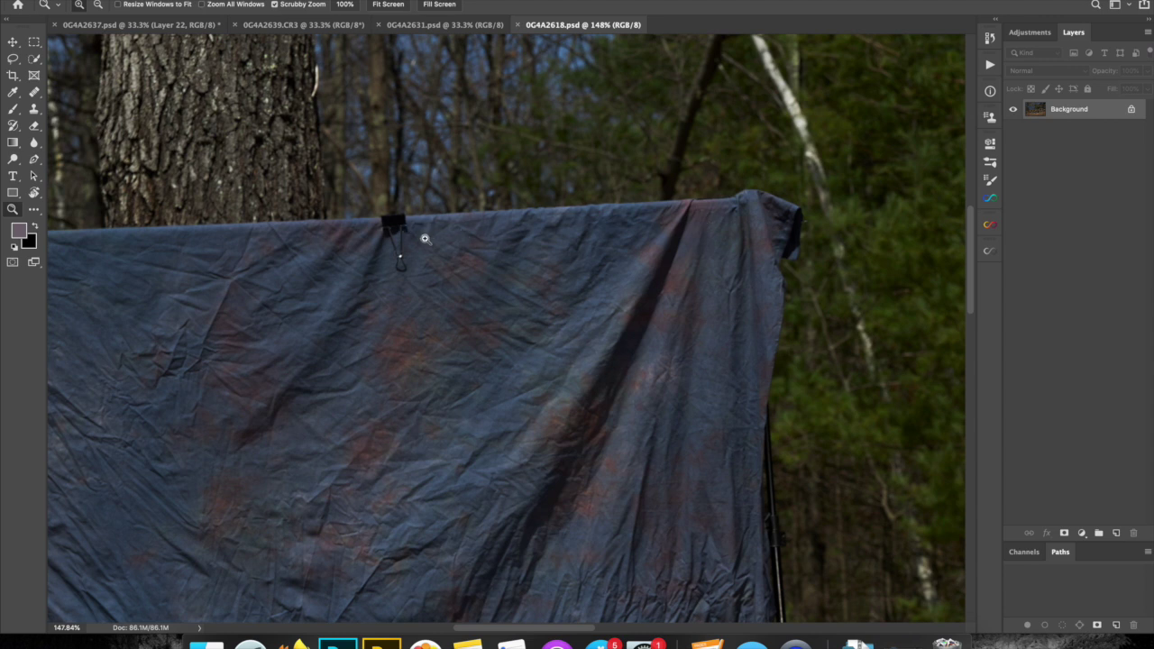
left_click_drag(425, 239, 356, 237)
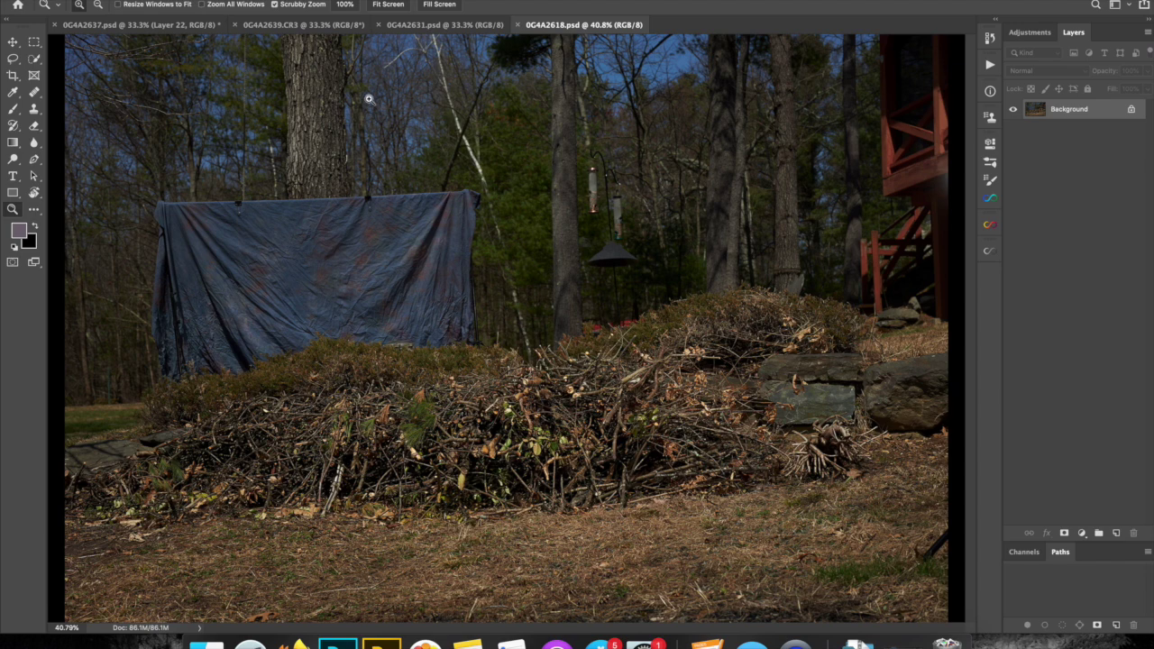
left_click(194, 25)
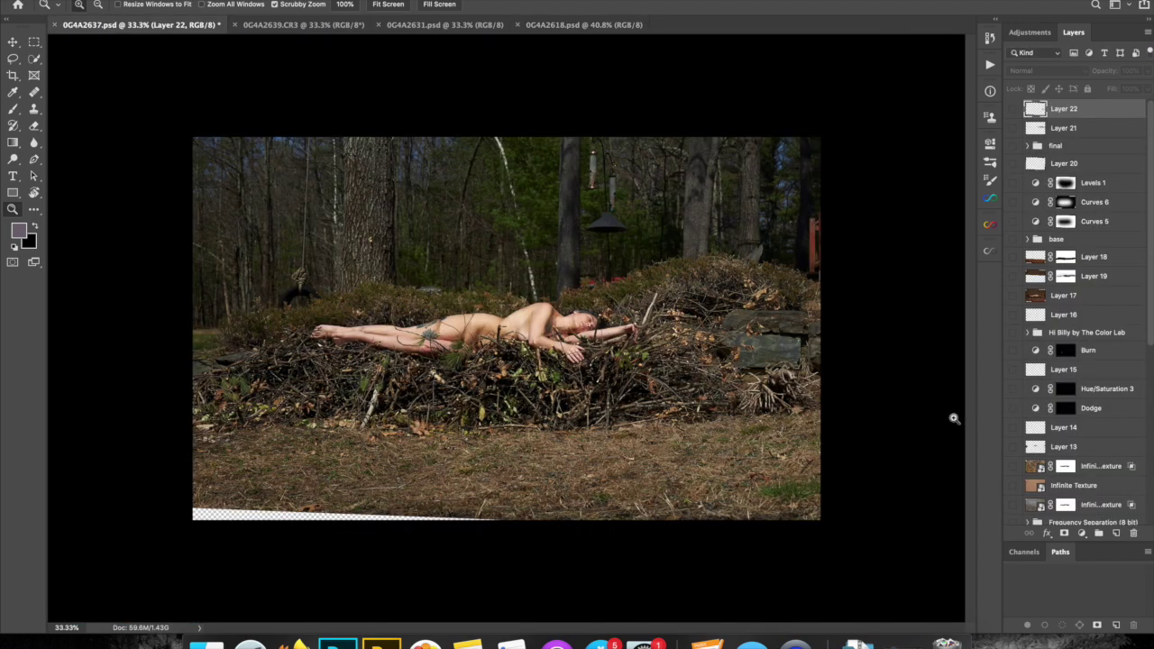
Show Layer 6, Layer 7, Curves 3, Layer 10 and Layer 9 in the background group, from the lowest layer upward
left_click_drag(1151, 335, 1151, 518)
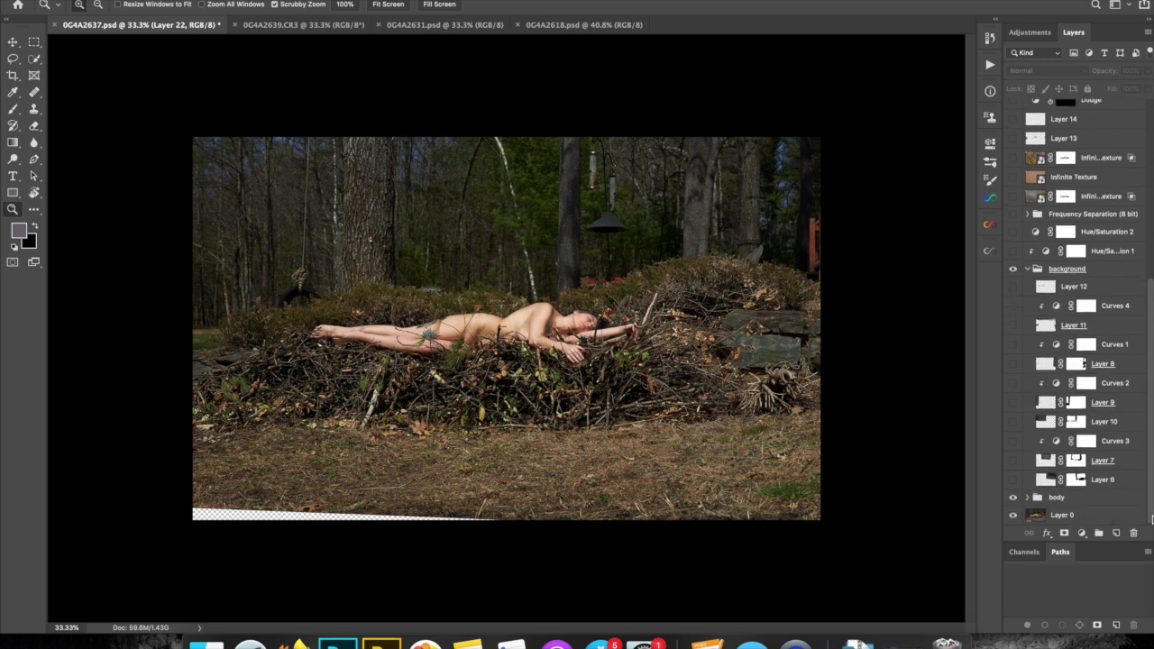
left_click(1013, 480)
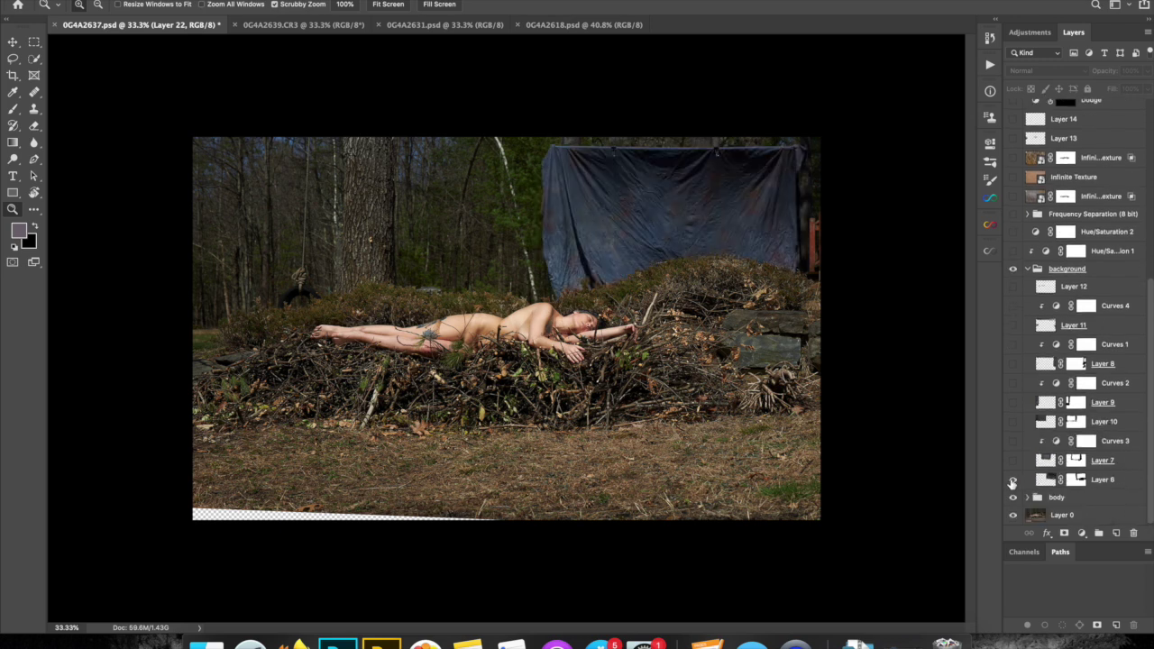
left_click(1013, 460)
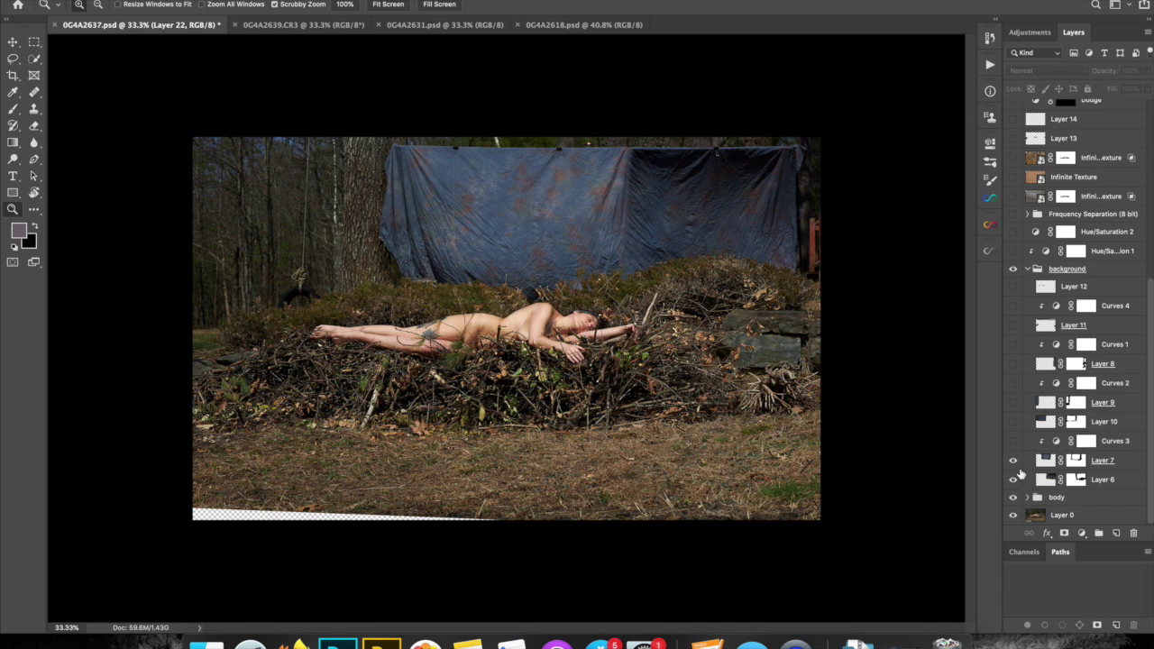
left_click(1012, 441)
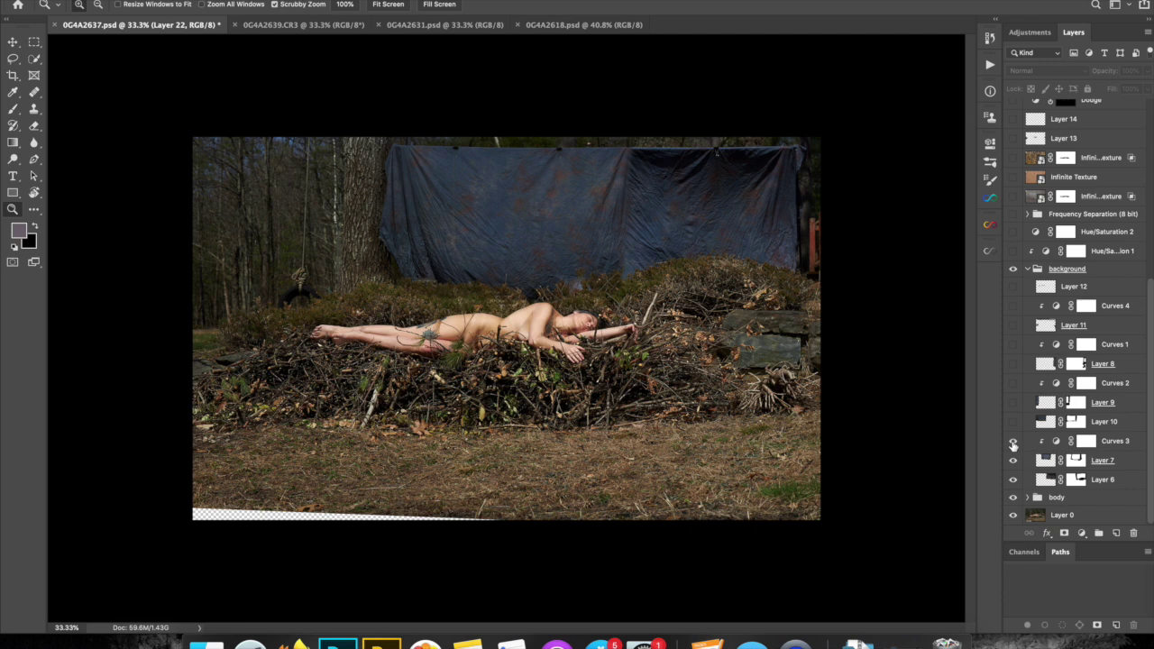
left_click(1013, 421)
left_click(1014, 403)
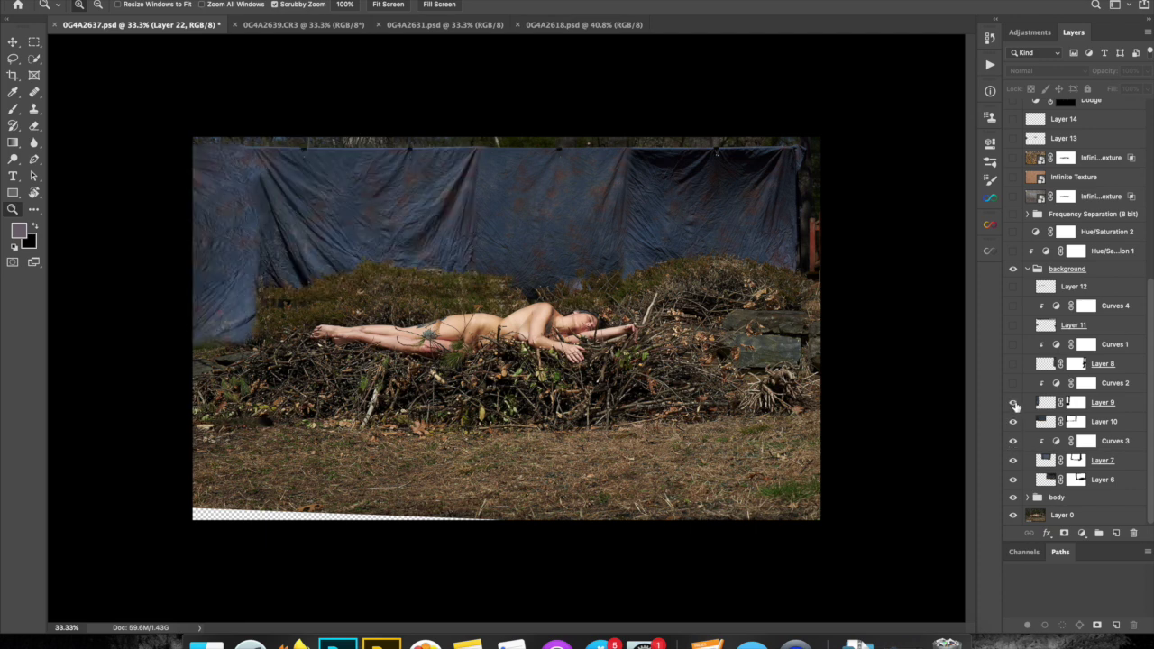
Show Curves 2, Layer 8, Curves 1, Layer 11, Curves 4 and Layer 12 in the background group, from the lowest layer upward
left_click(1014, 383)
left_click(1014, 365)
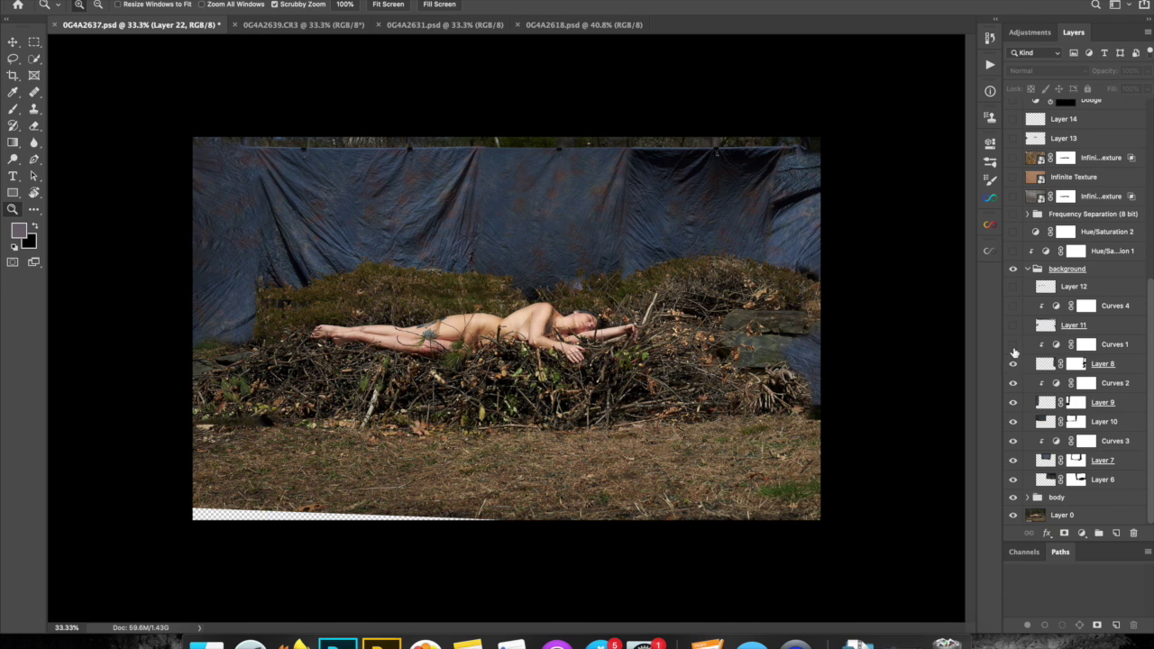
left_click(1014, 346)
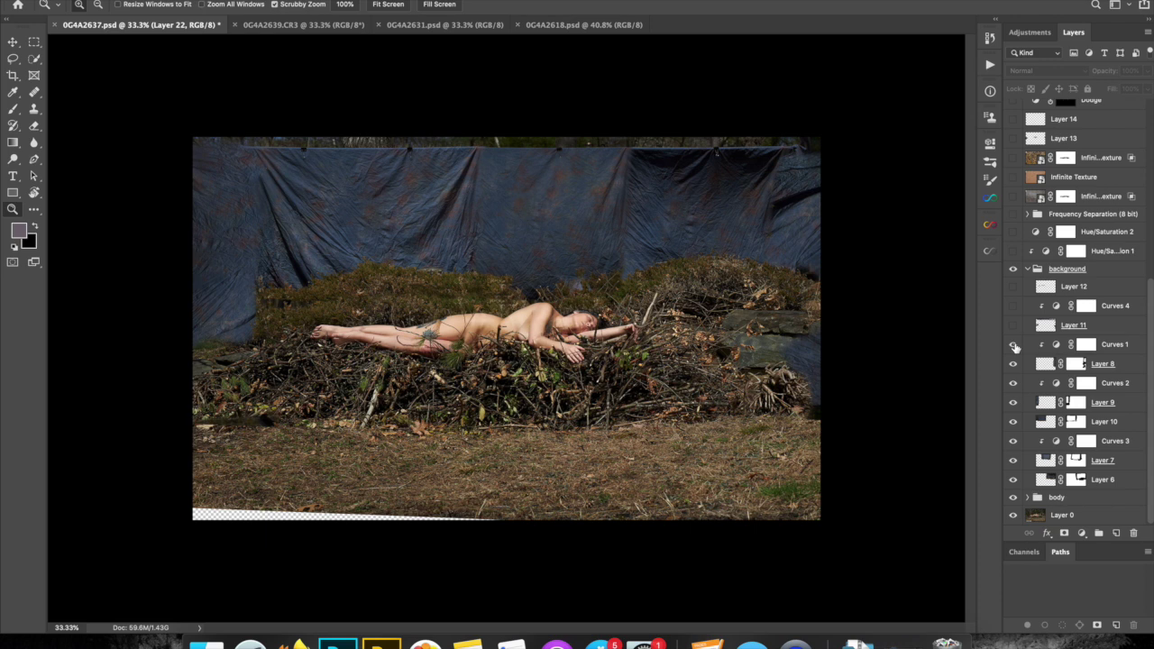
left_click(1013, 325)
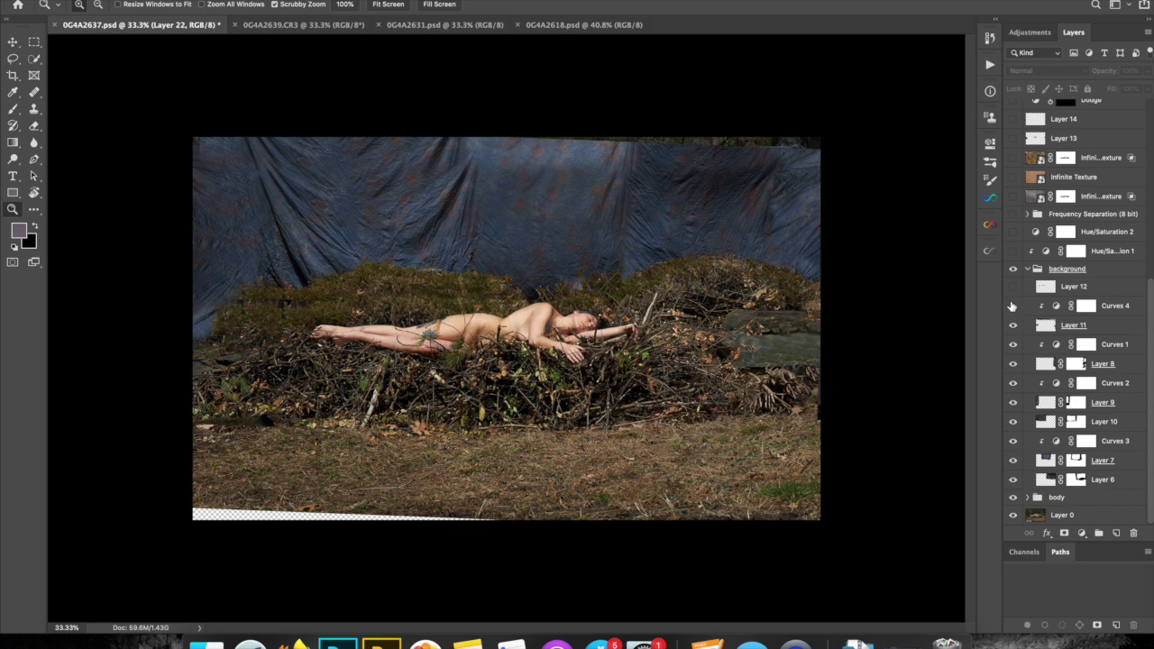
left_click(1012, 308)
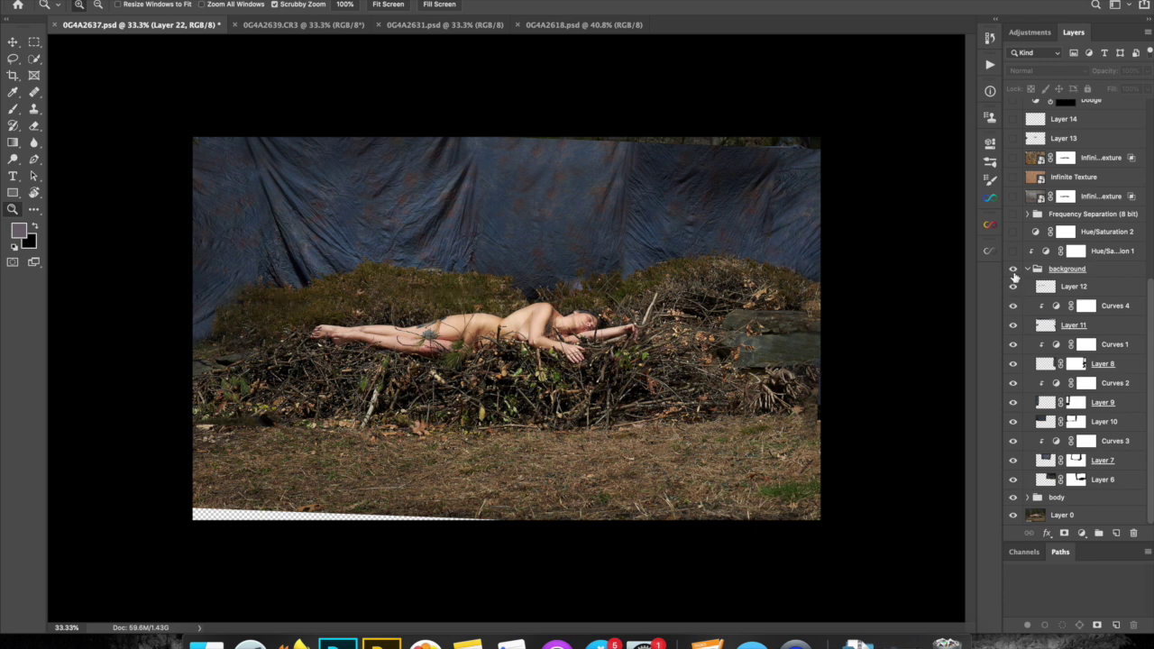
Toggle the background group's visibility to compare the scene with and without the backdrop cloth, and collapse the group
left_click(1013, 270)
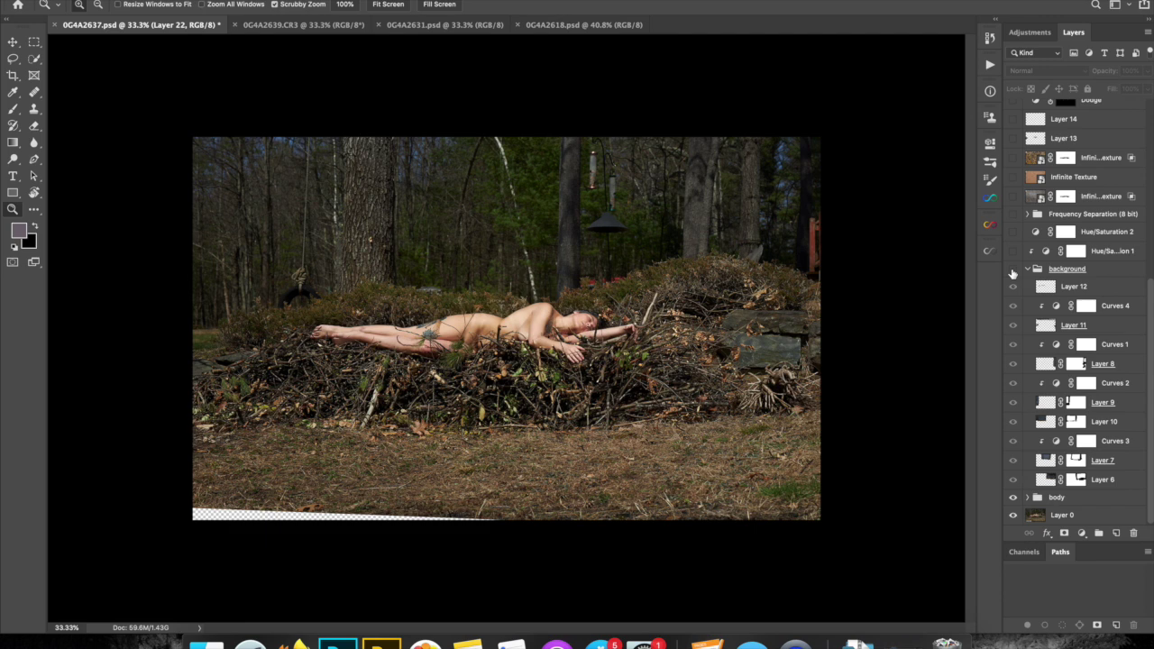
left_click(1013, 271)
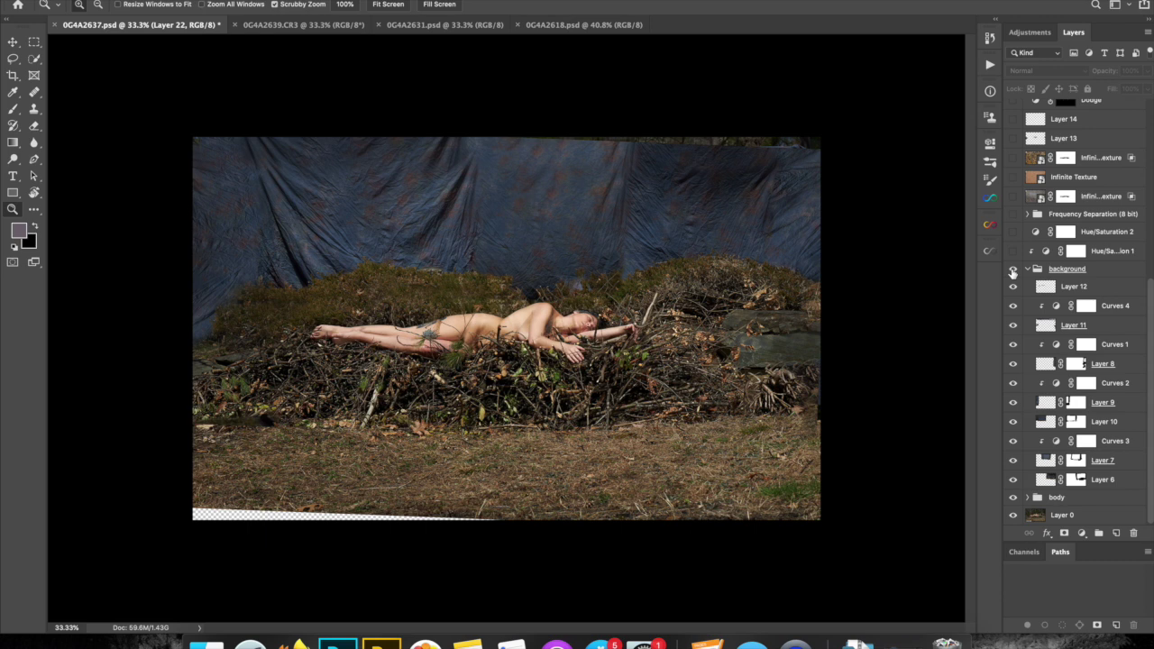
left_click(1029, 270)
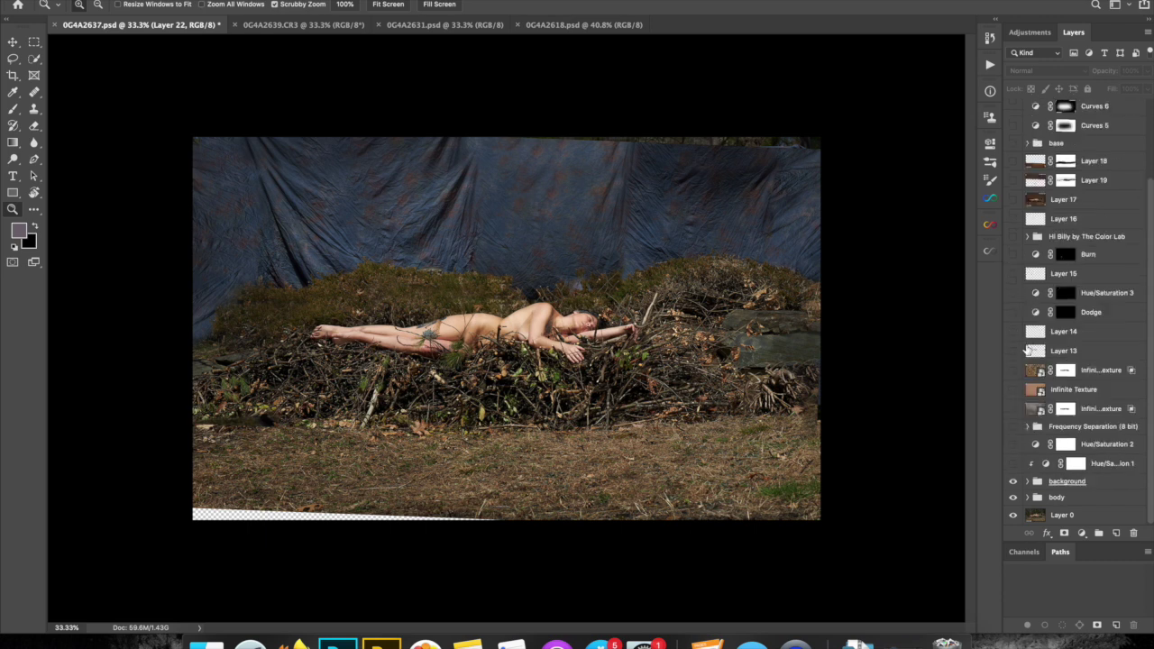
Show Hue/Saturation 1, Hue/Saturation 2 and the Frequency Separation group, toggling Hue/Saturation 2 repeatedly to compare its color shift
left_click(1013, 465)
left_click(1012, 445)
left_click(1012, 446)
left_click(1012, 445)
left_click(1012, 446)
left_click(1012, 445)
left_click(1012, 446)
left_click(1012, 446)
left_click(1012, 446)
left_click(1012, 445)
left_click(1012, 446)
left_click(1012, 445)
left_click(1014, 429)
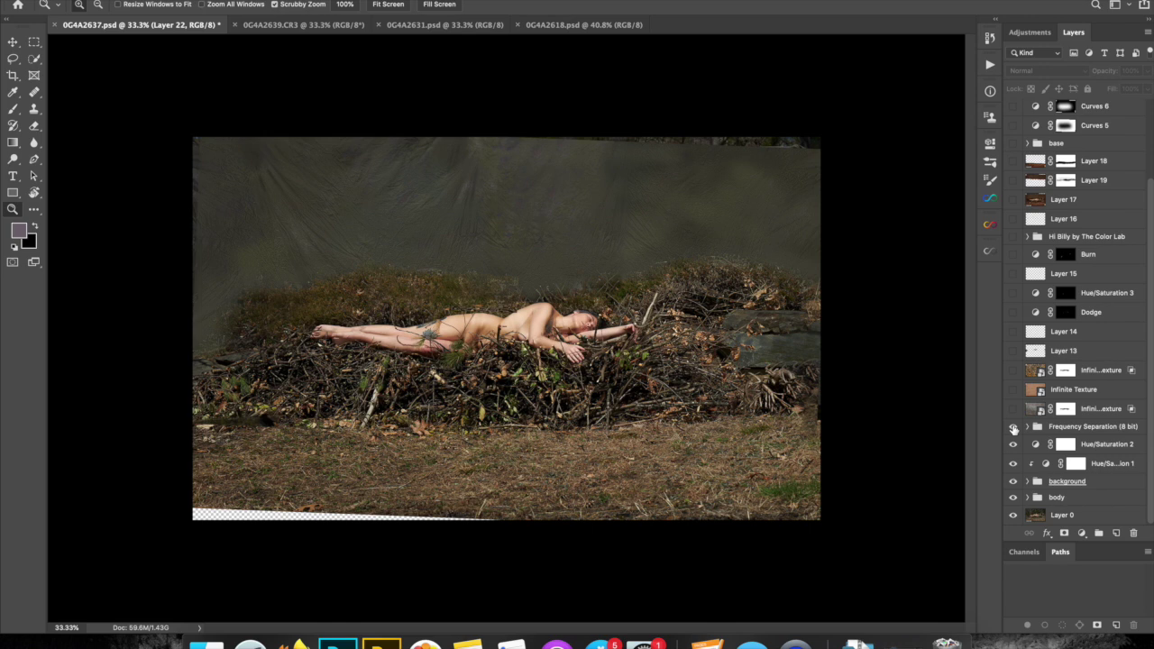
Browse textures in the Visualizer at maximum randomness, pick the scattered leaves, lower the randomness to find similar ones, and close the Visualizer
left_click(990, 202)
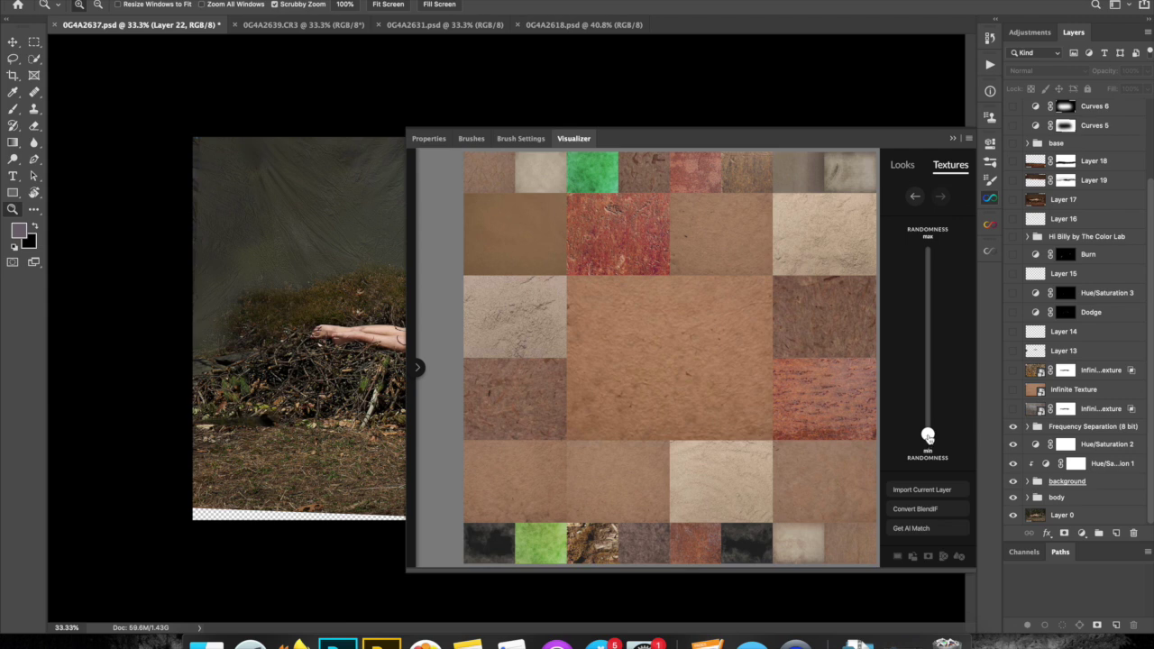
left_click_drag(929, 436, 937, 239)
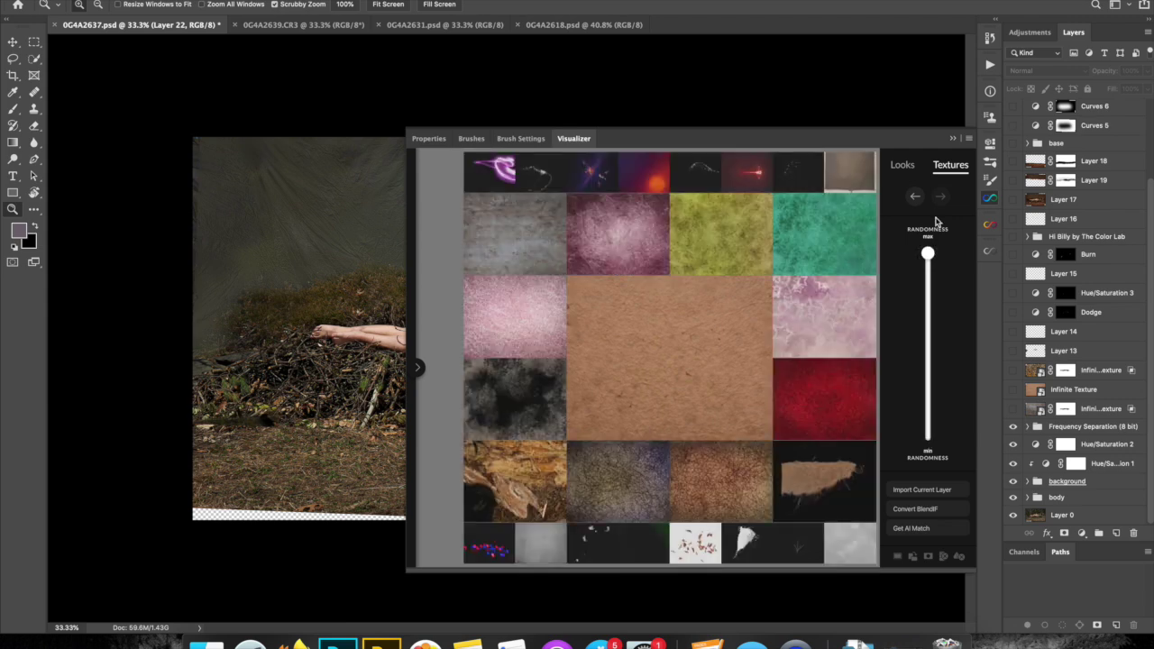
left_click(686, 541)
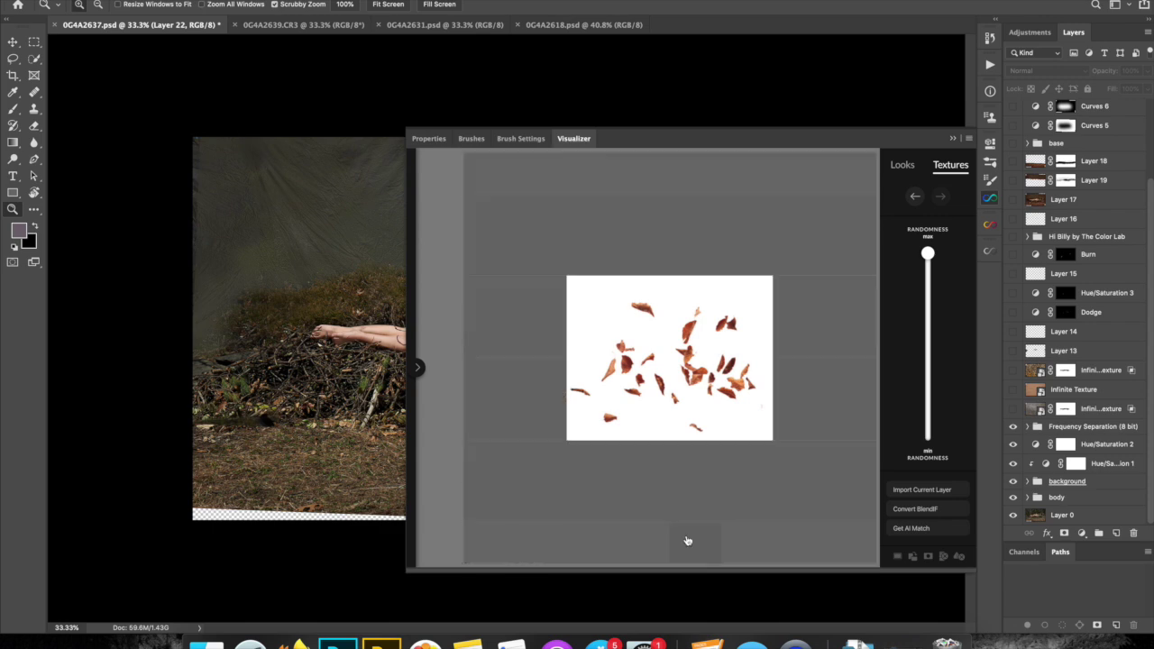
left_click(925, 410)
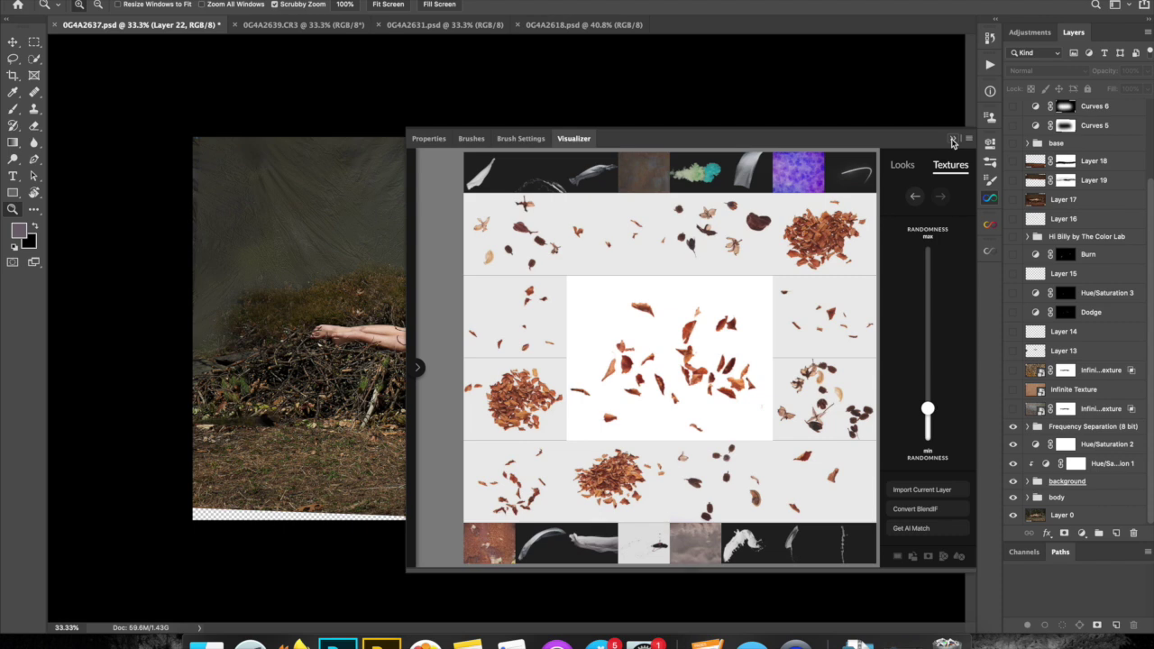
left_click(953, 141)
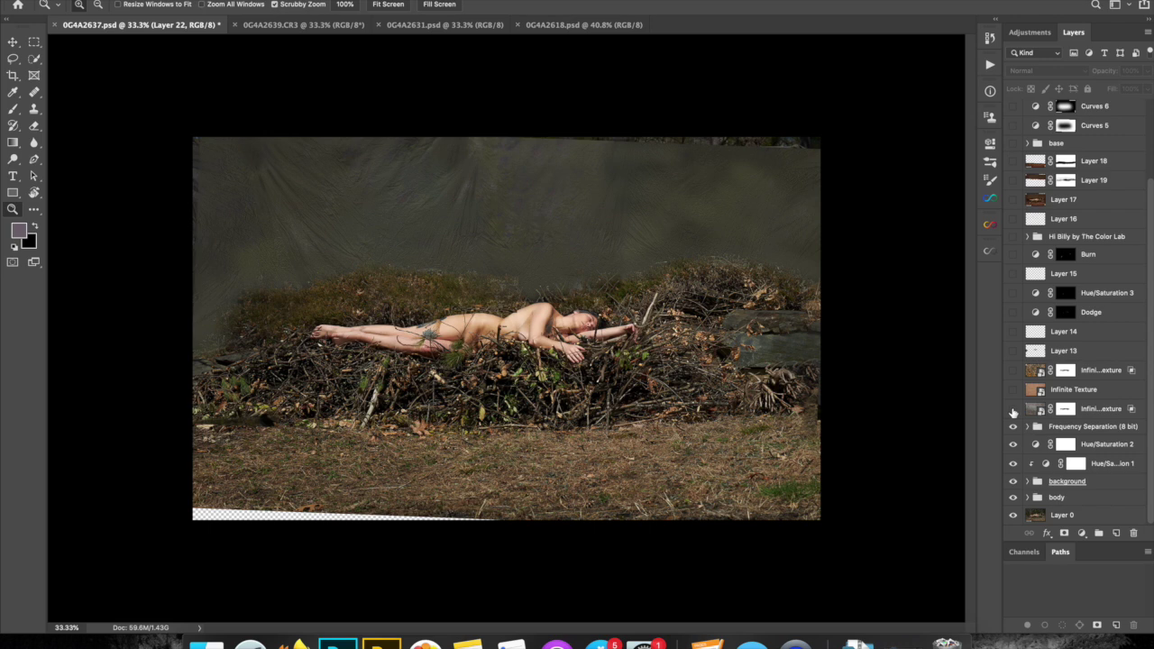
Show and select the lowest Infinite Texture layer, load its outline as a selection, and deselect it
left_click(1013, 409)
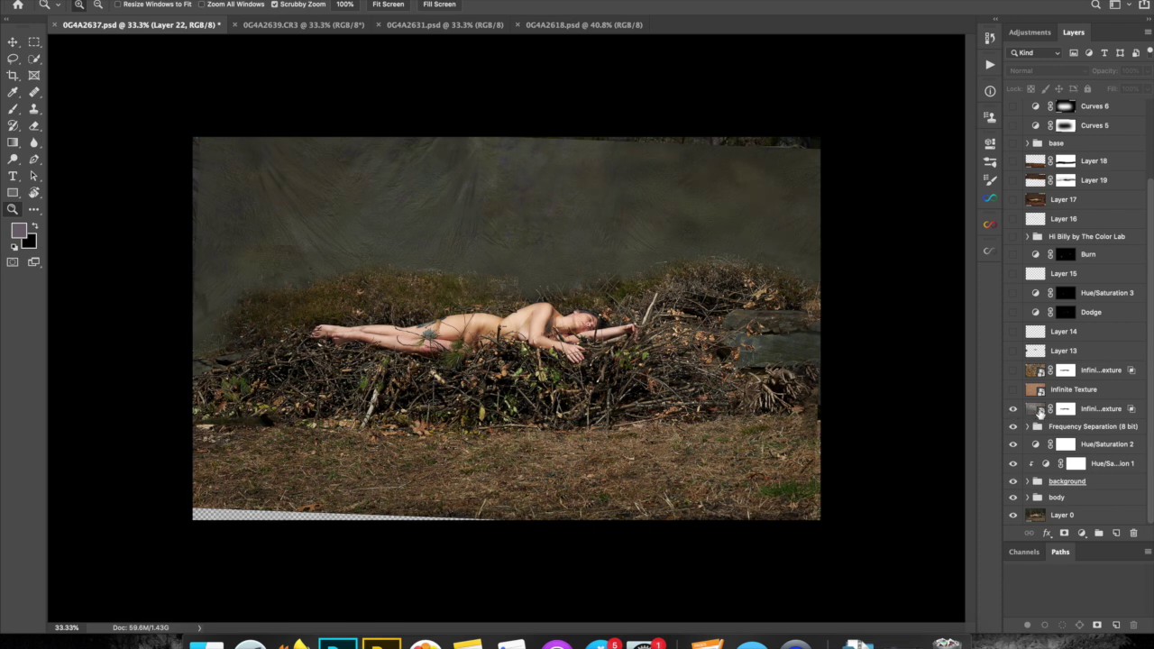
left_click(1036, 410)
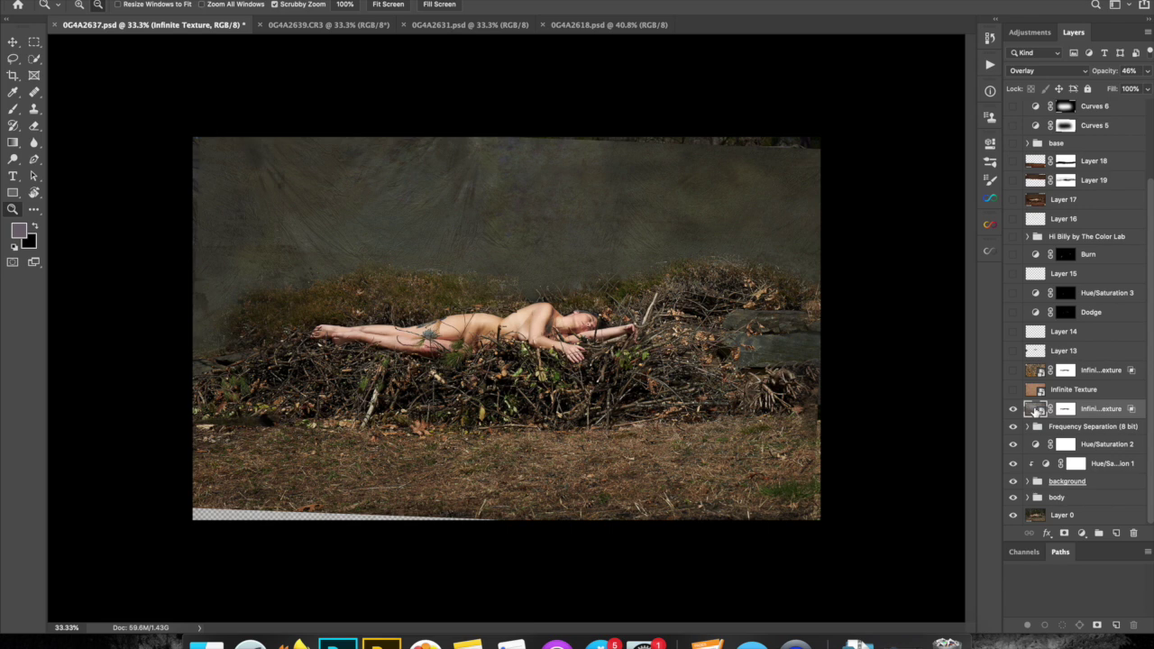
left_click(1035, 410, "super")
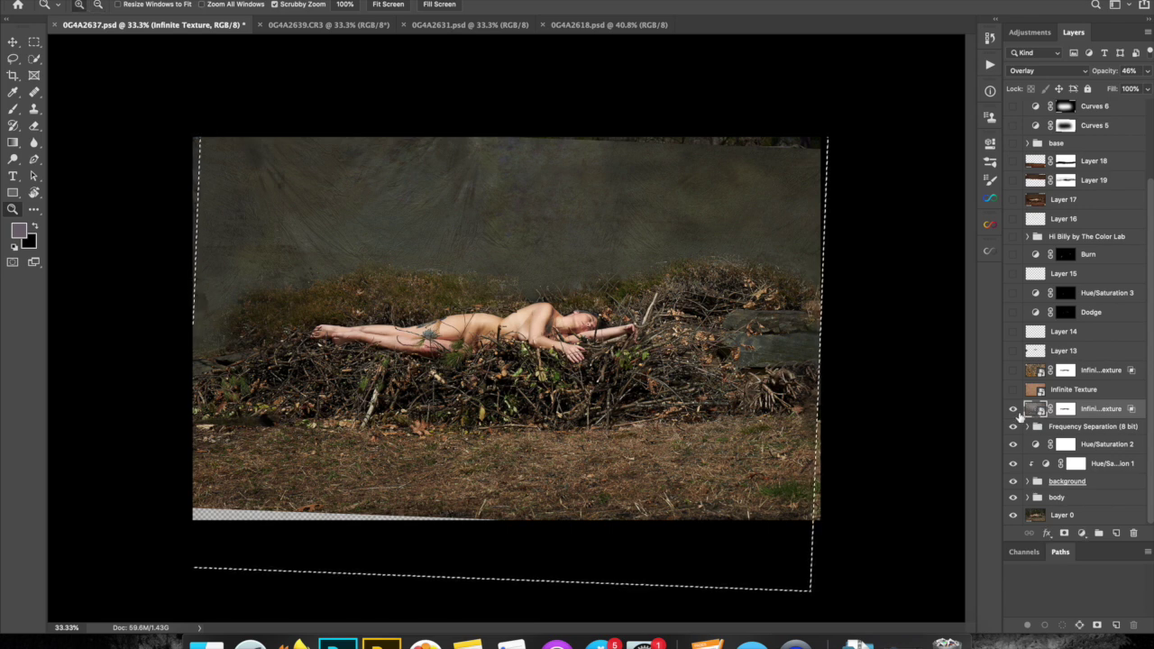
left_click(280, 0)
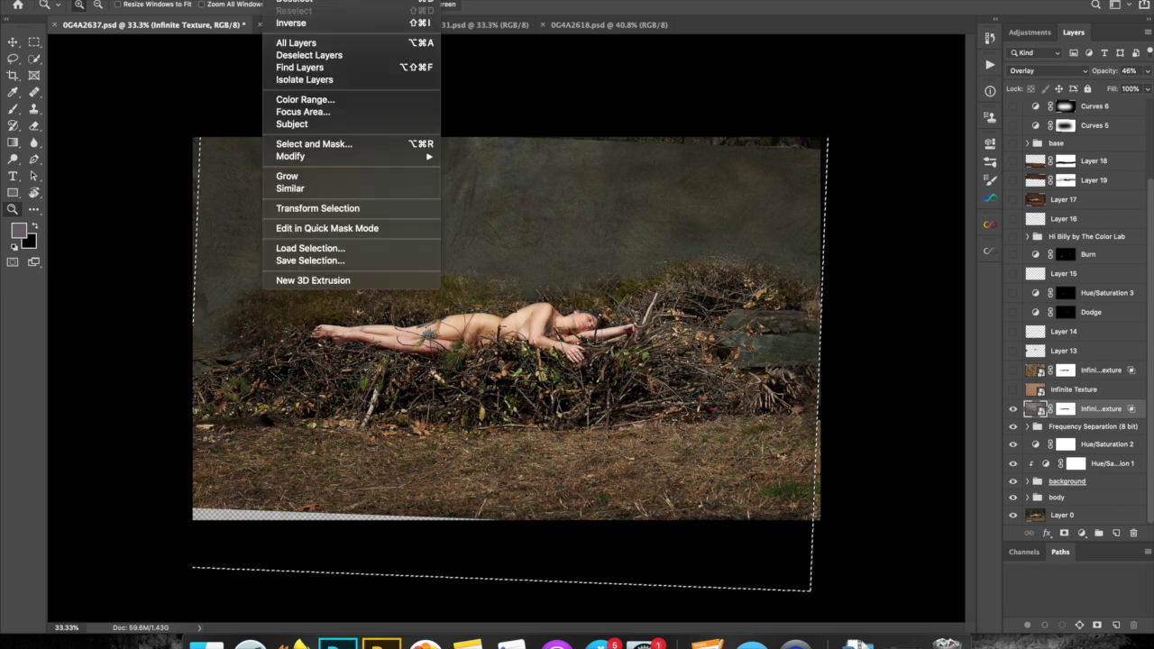
left_click(297, 1)
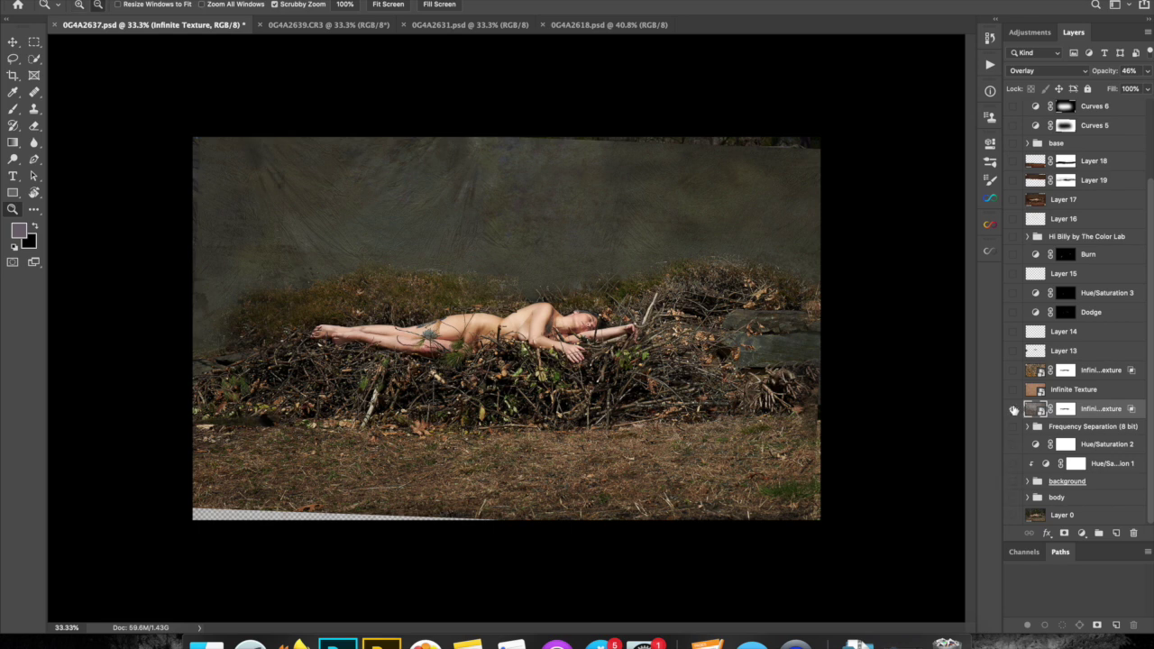
Isolate the lowest Infinite Texture layer, raise its opacity to 100% for inspection, restore it to 46%, and bring back the other layers
left_click(1015, 410, "alt")
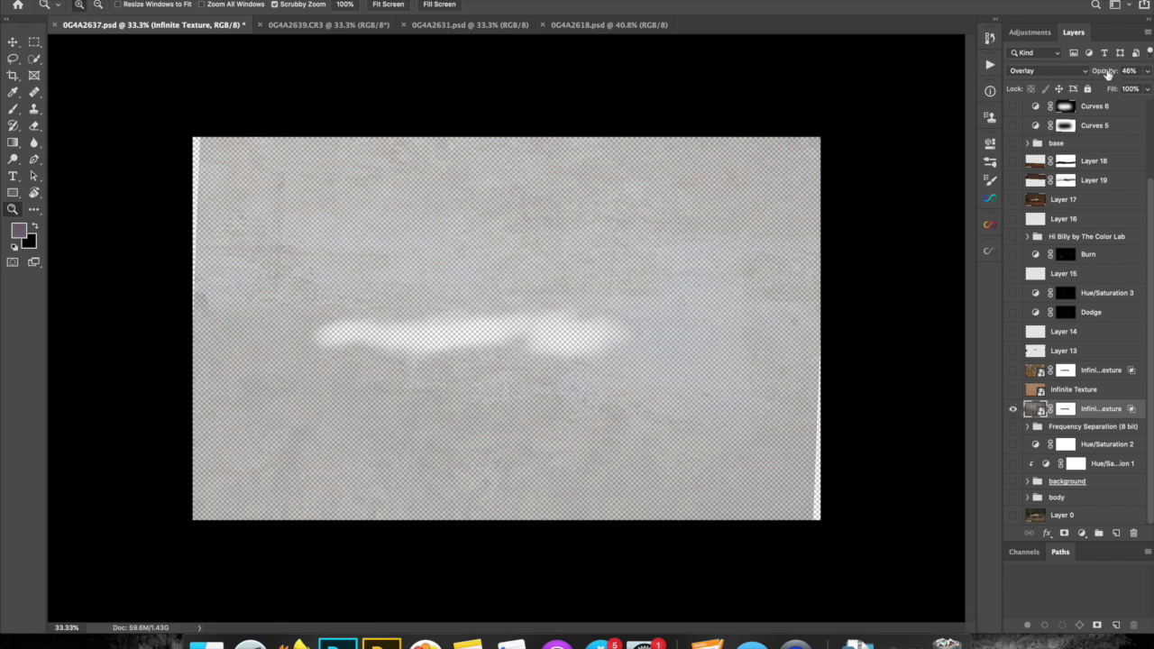
left_click_drag(1112, 72, 1149, 75)
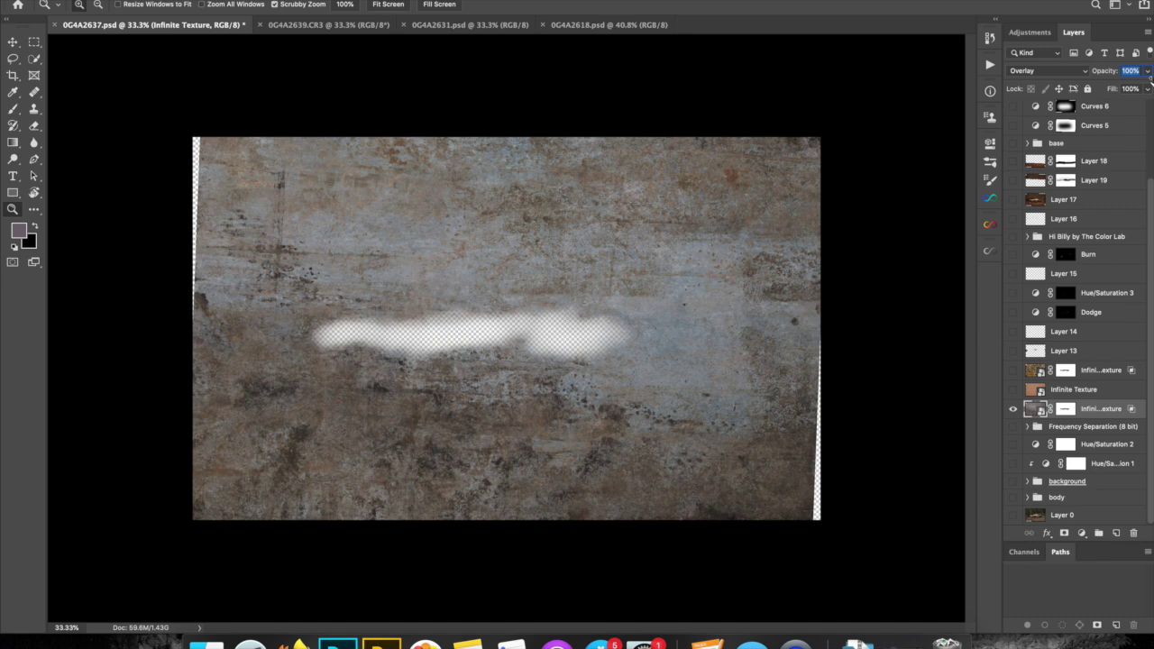
key("Return")
left_click(1013, 411)
left_click_drag(1110, 72, 1073, 74)
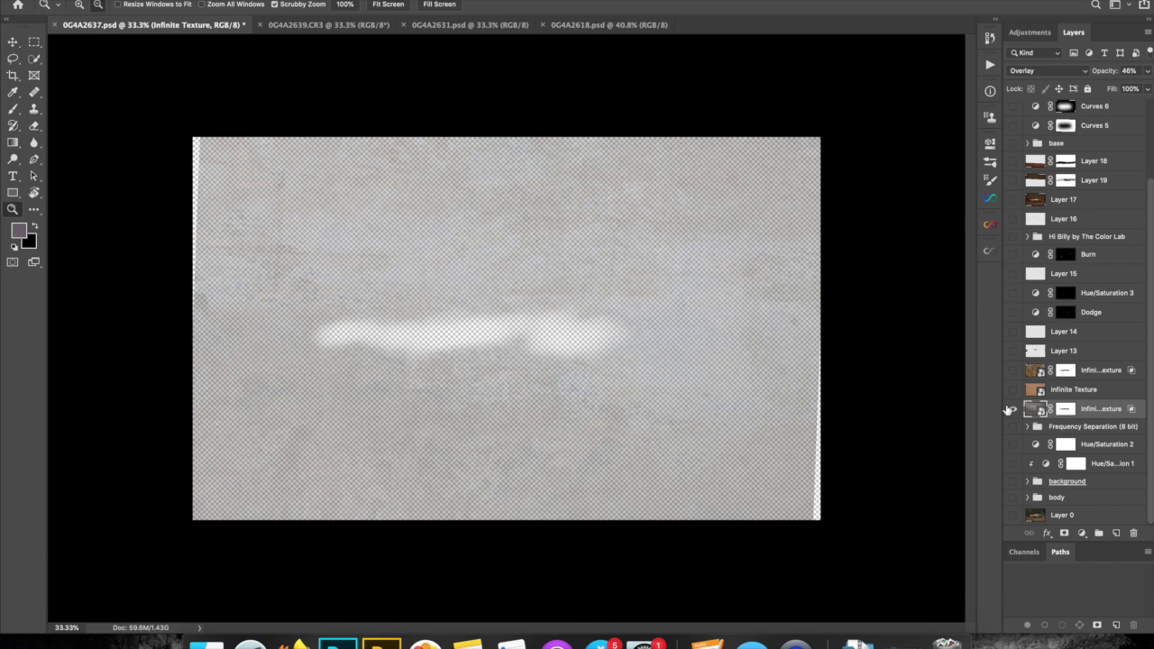
left_click(1012, 409, "alt")
Toggle the lowest Infinite Texture layer to compare the composite with and without it
left_click(1011, 410)
left_click(1011, 409)
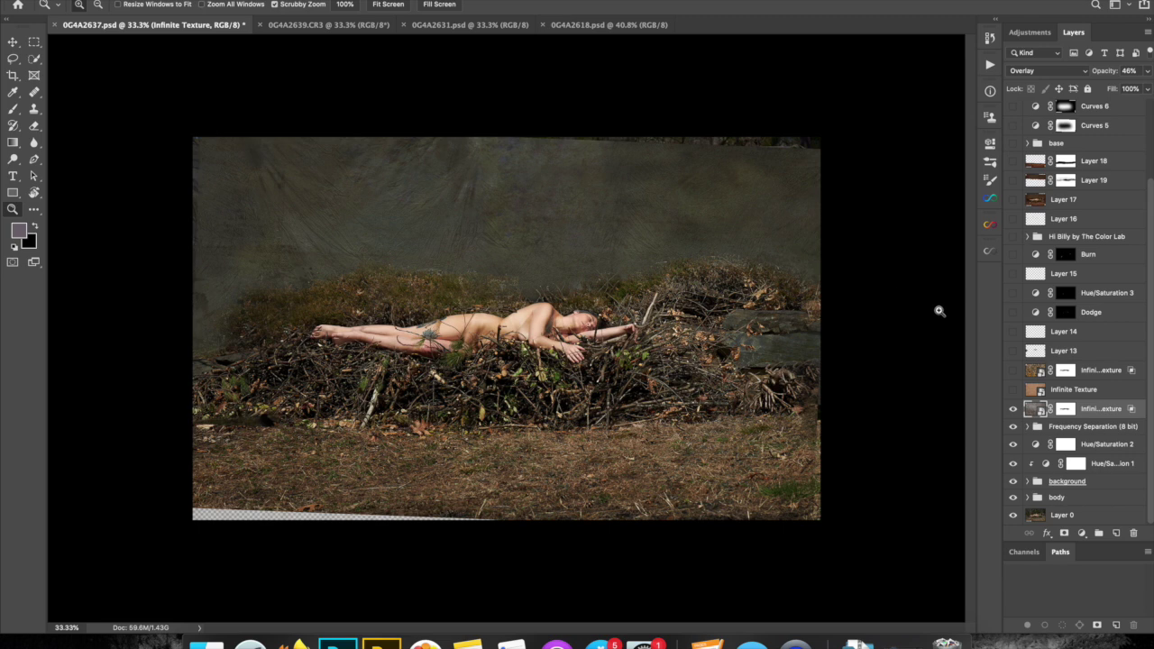
left_click(1013, 412)
left_click(1013, 411)
Show the middle Infinite Texture layer, inspect it alone with the other layers hidden, and show the texture layer above it
left_click(1013, 390)
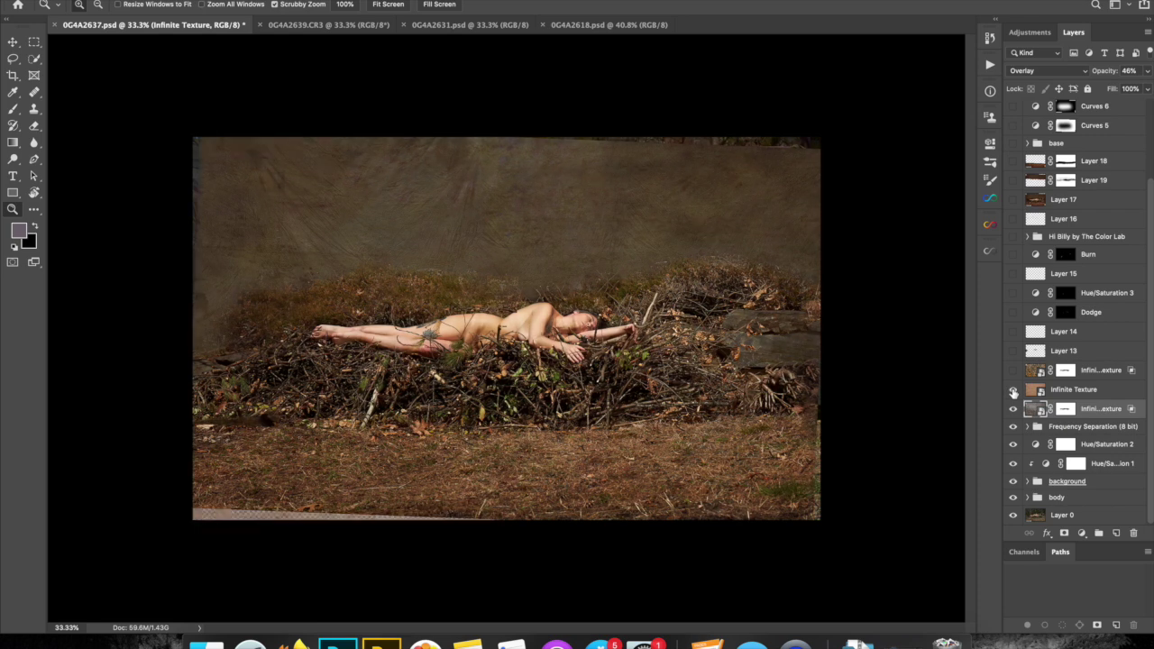
left_click(1012, 390, "alt")
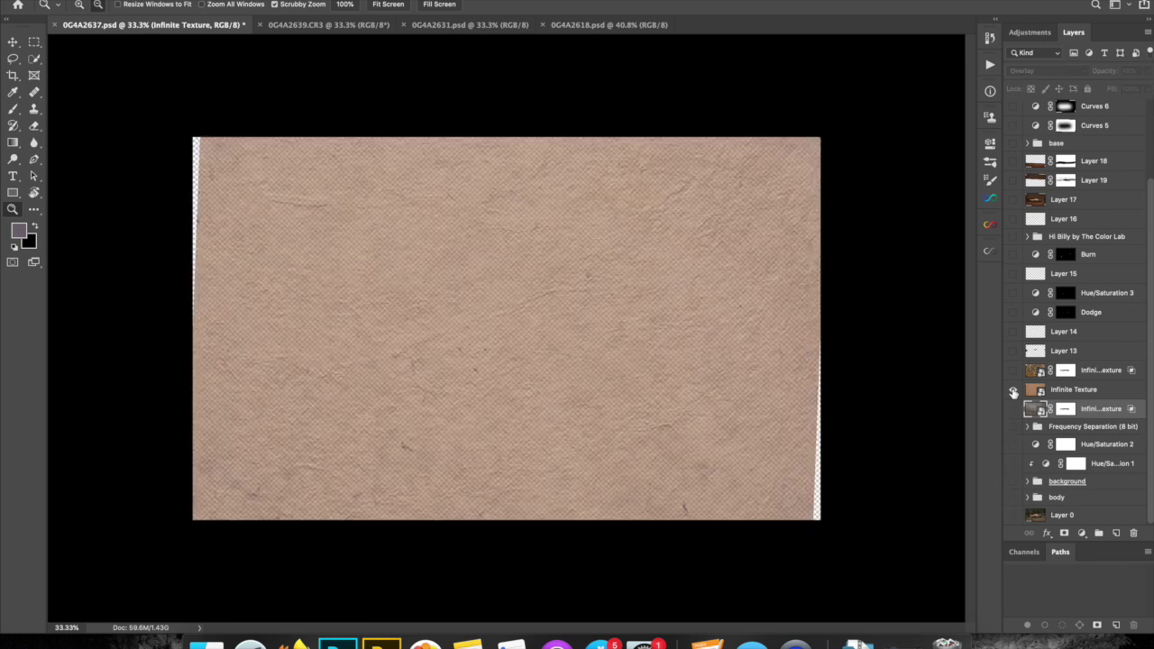
left_click(1066, 393)
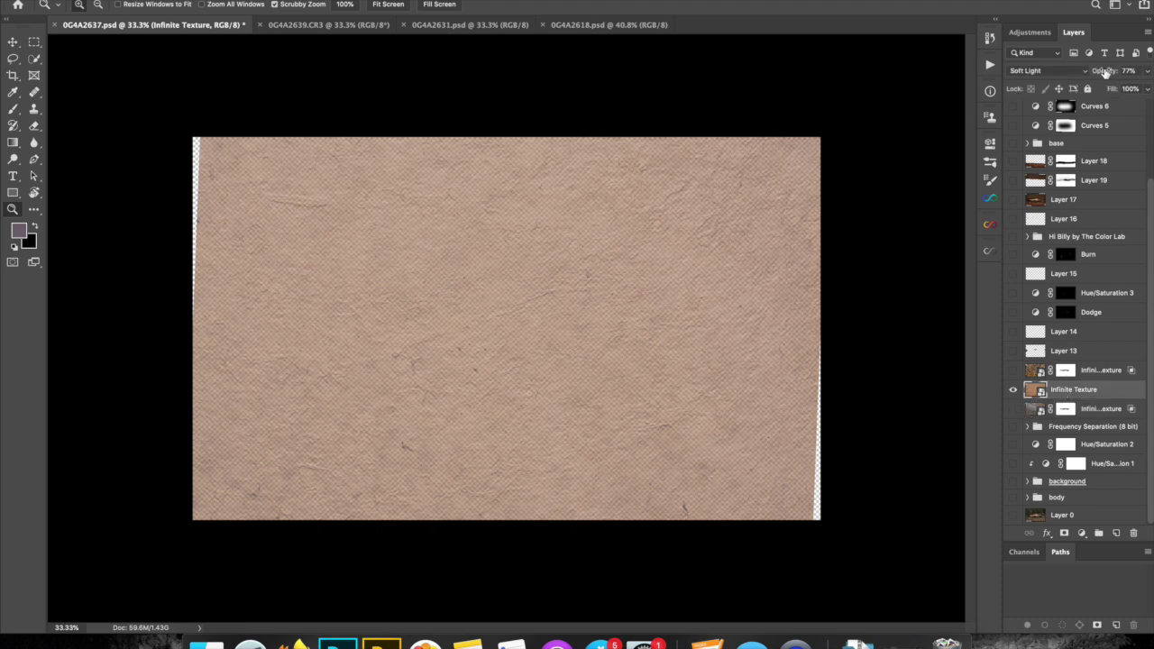
left_click(1014, 389)
left_click(1014, 389, "alt")
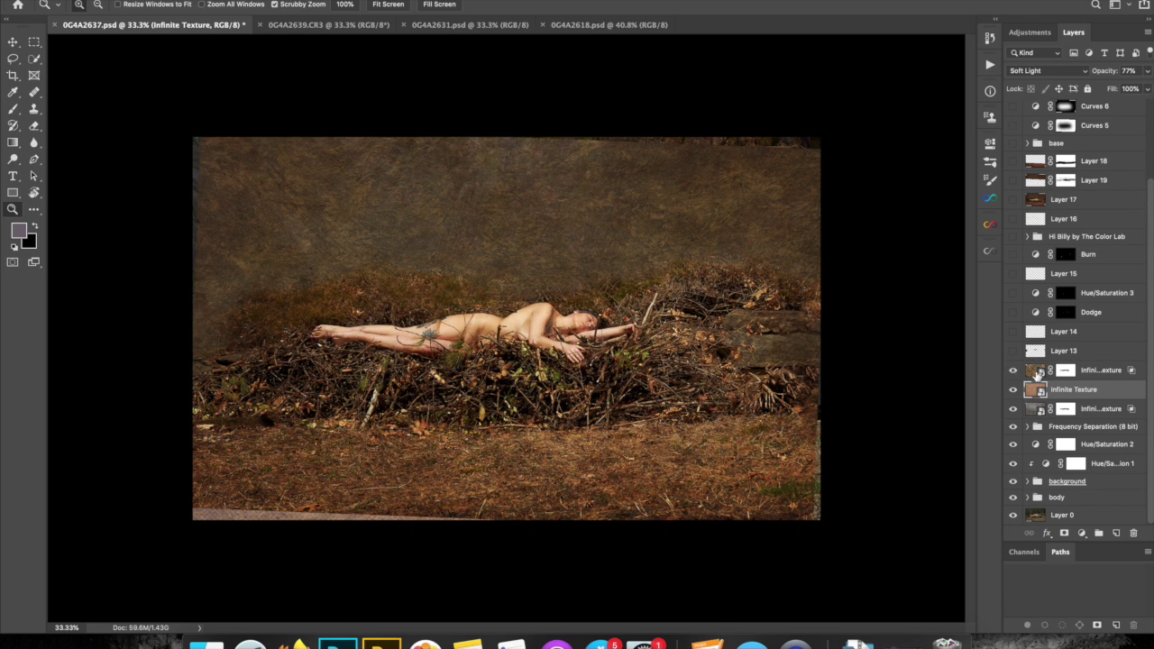
Isolate the top Infinite Texture layer, preview it at 100% opacity, set its opacity to 26%, and bring back the other layers
left_click(1012, 372, "alt")
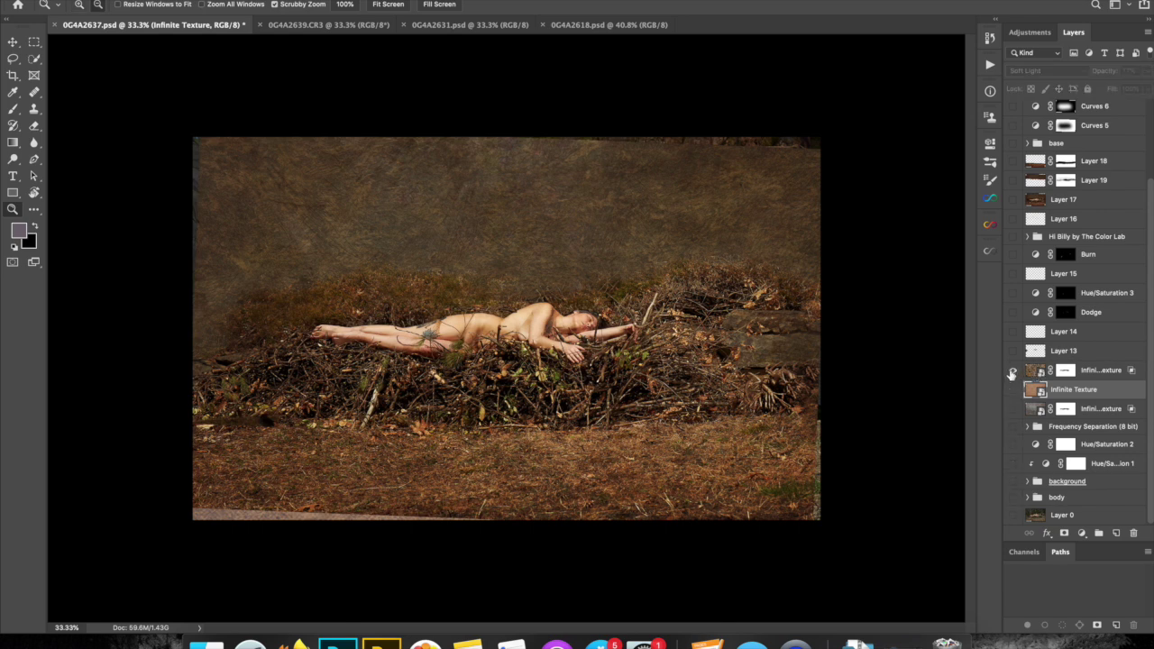
left_click(1033, 377)
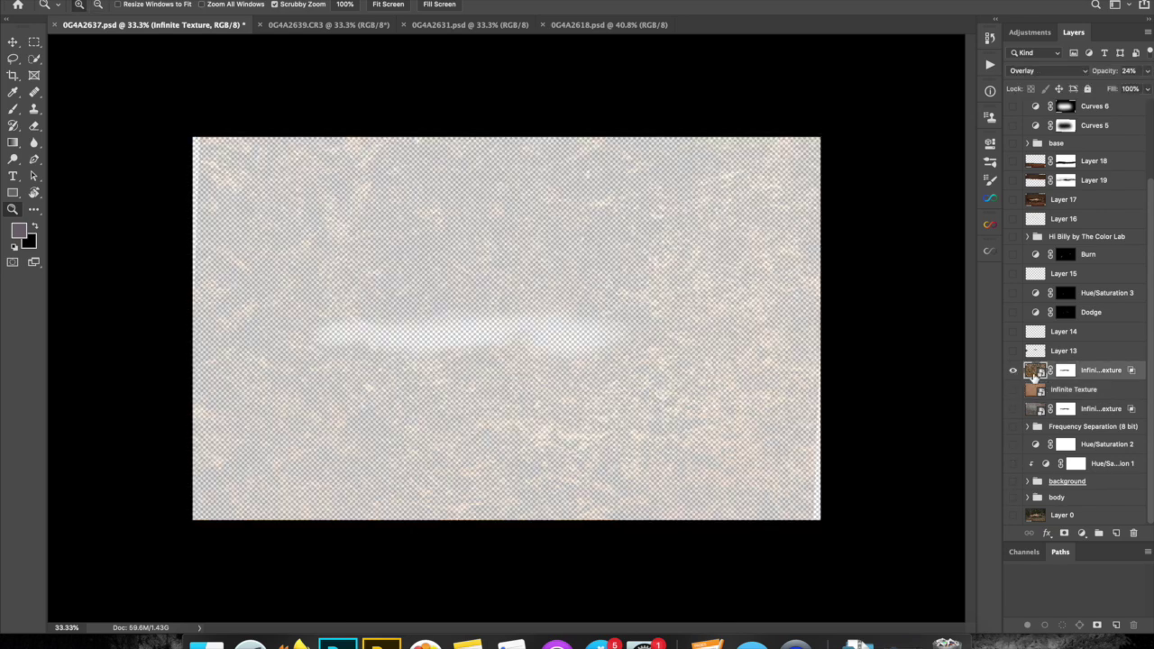
left_click_drag(1104, 72, 1150, 75)
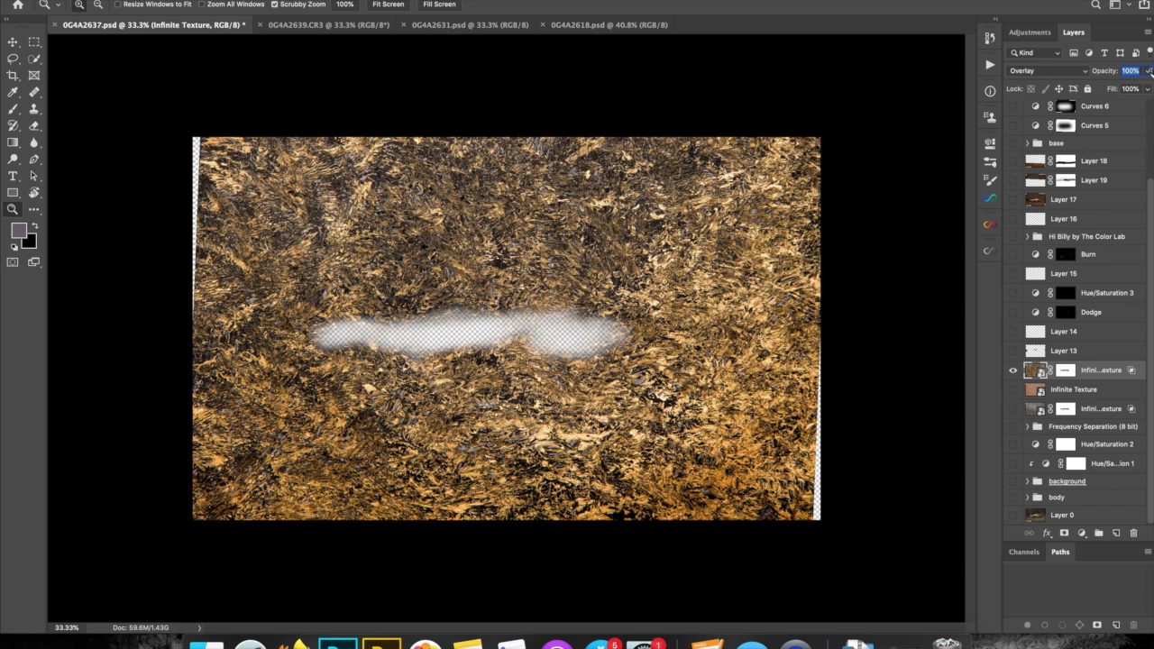
left_click_drag(1150, 75, 1104, 76)
left_click(1013, 371, "alt")
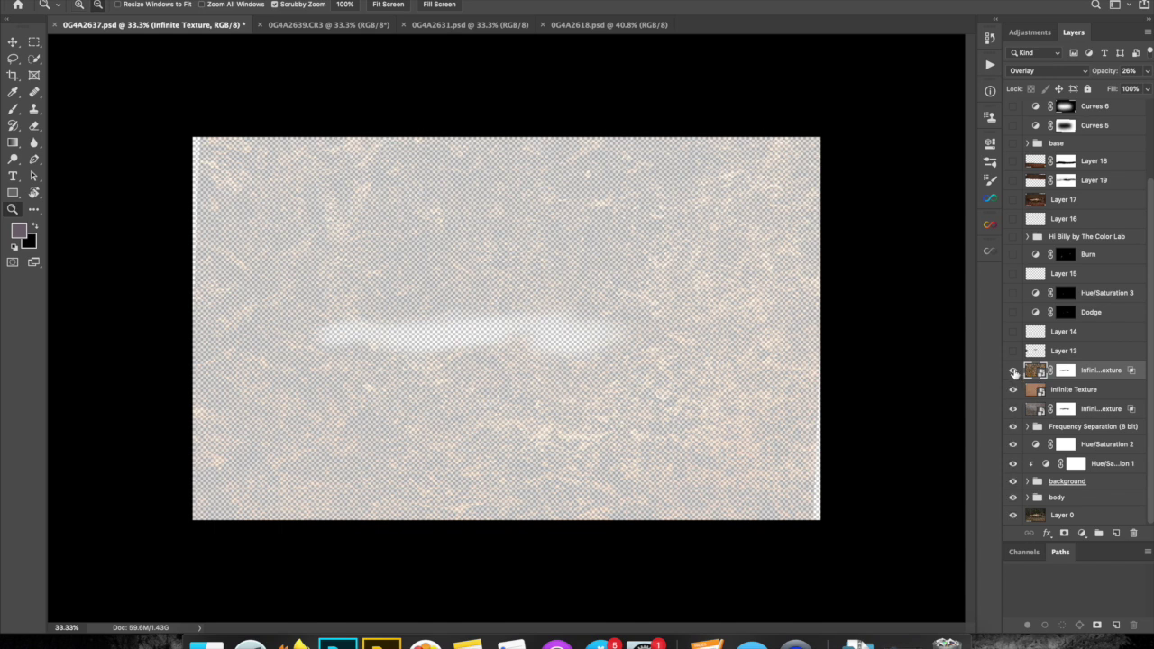
Toggle the top Infinite Texture layer to compare its effect on the composite, and select the middle Infinite Texture layer
left_click(1013, 370)
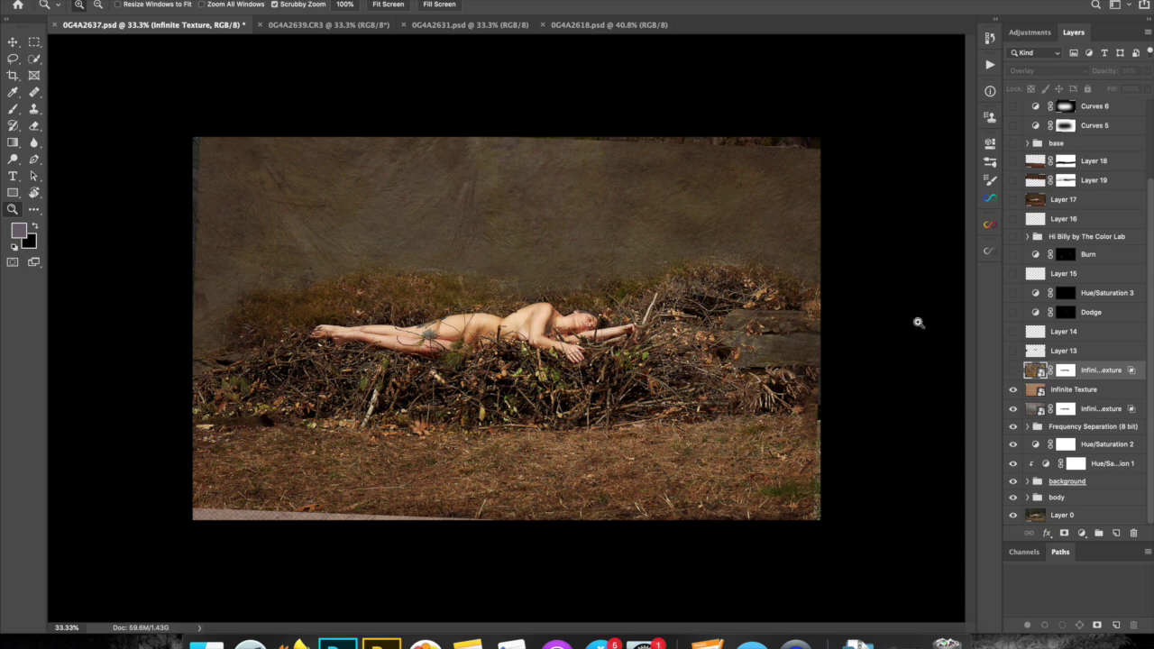
left_click(1013, 371)
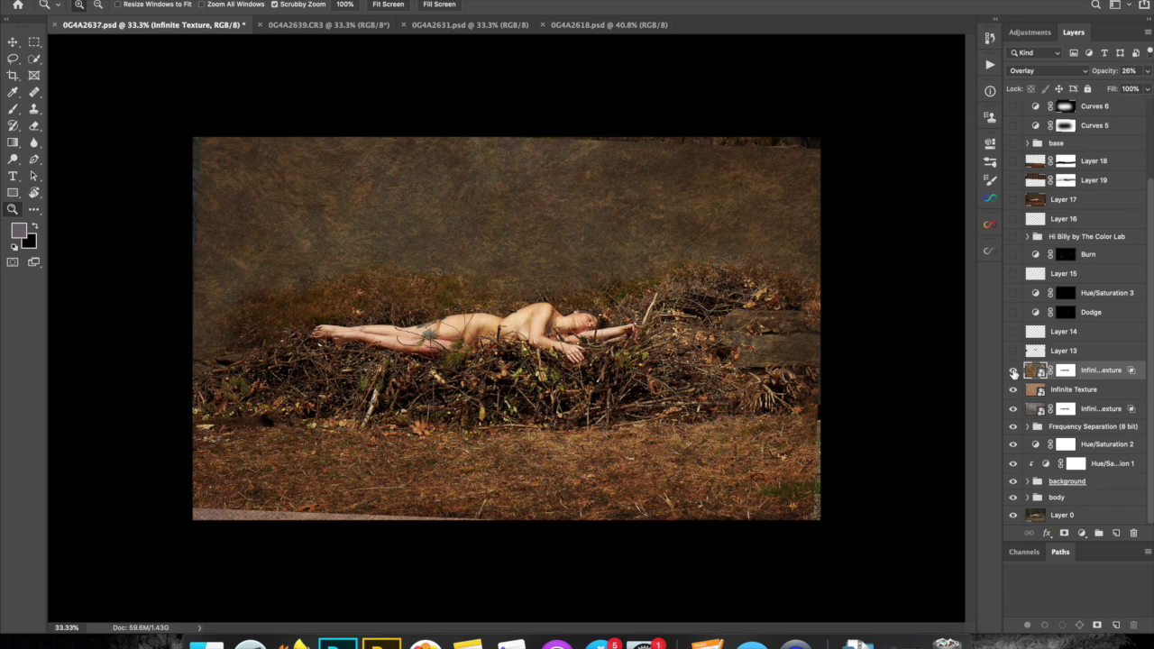
left_click(1013, 370)
left_click(1013, 370)
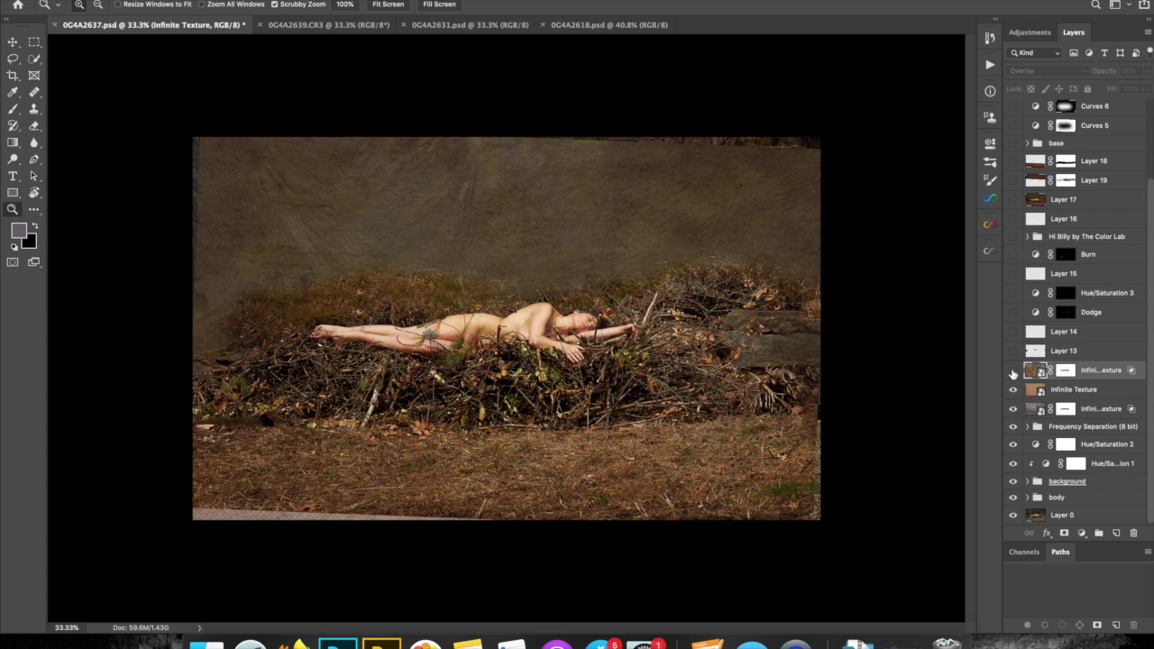
left_click(1013, 371)
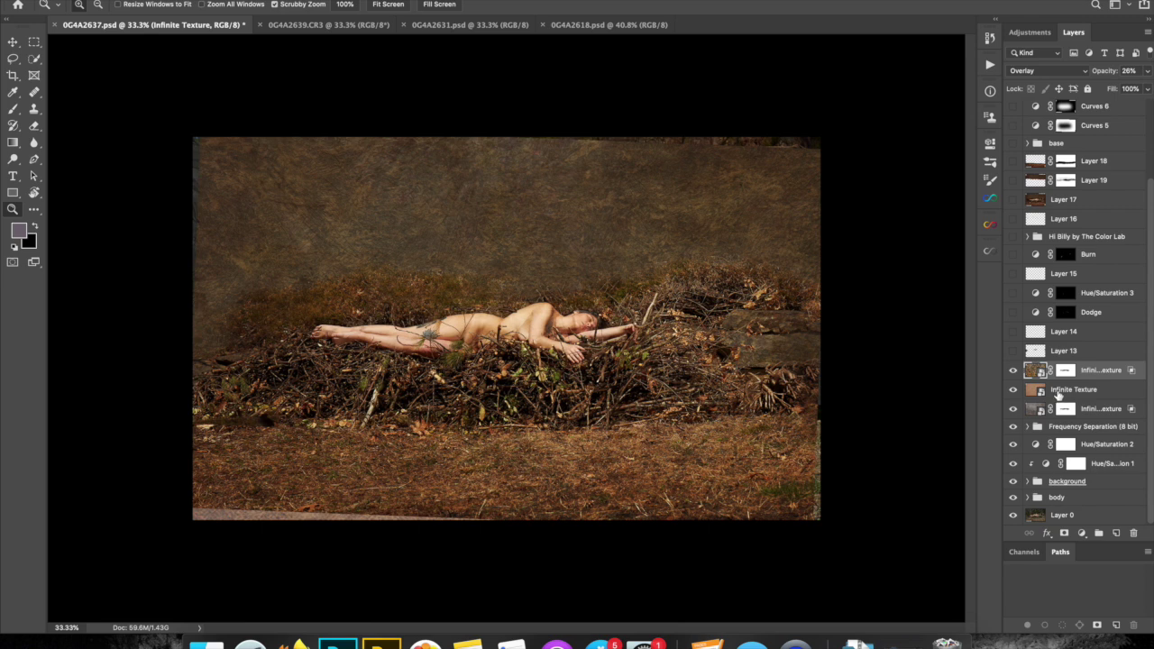
left_click(1059, 391)
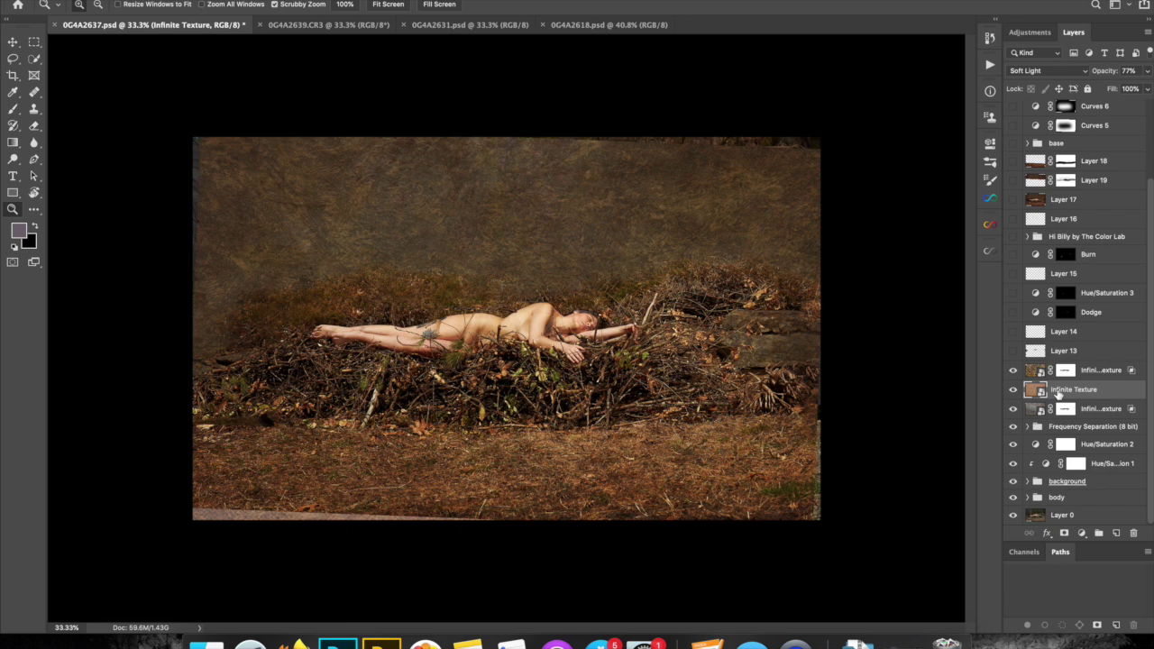
Check the blend modes of the lowest and top Infinite Texture layers
left_click(1095, 411)
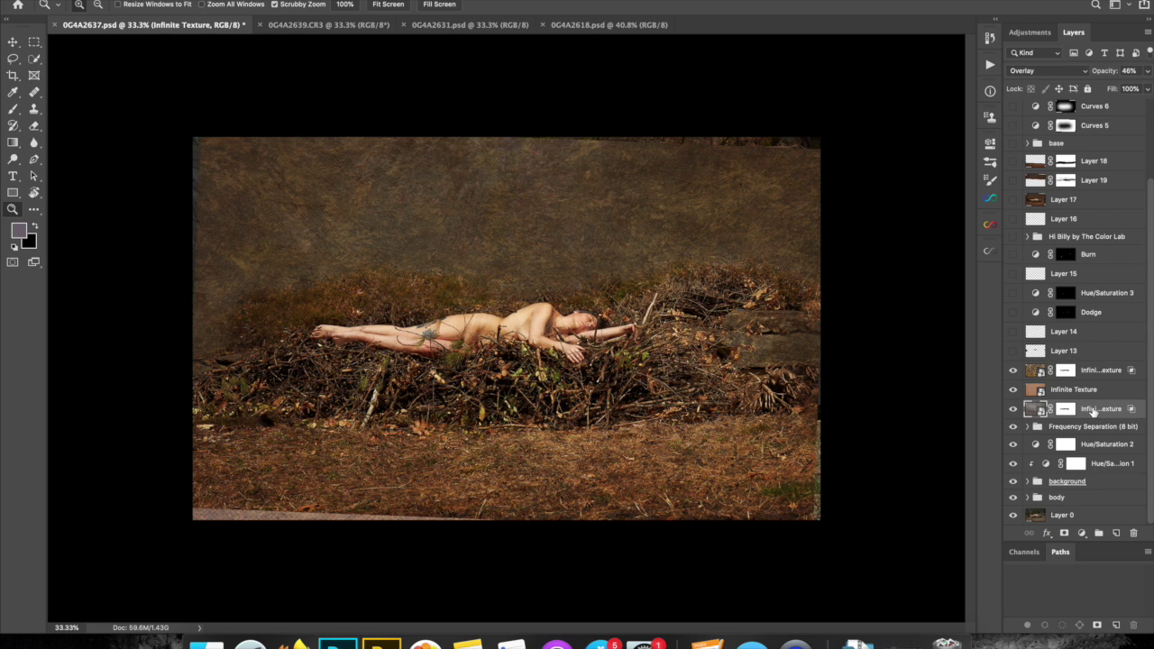
left_click(1050, 72)
left_click(1049, 73)
left_click(1098, 372)
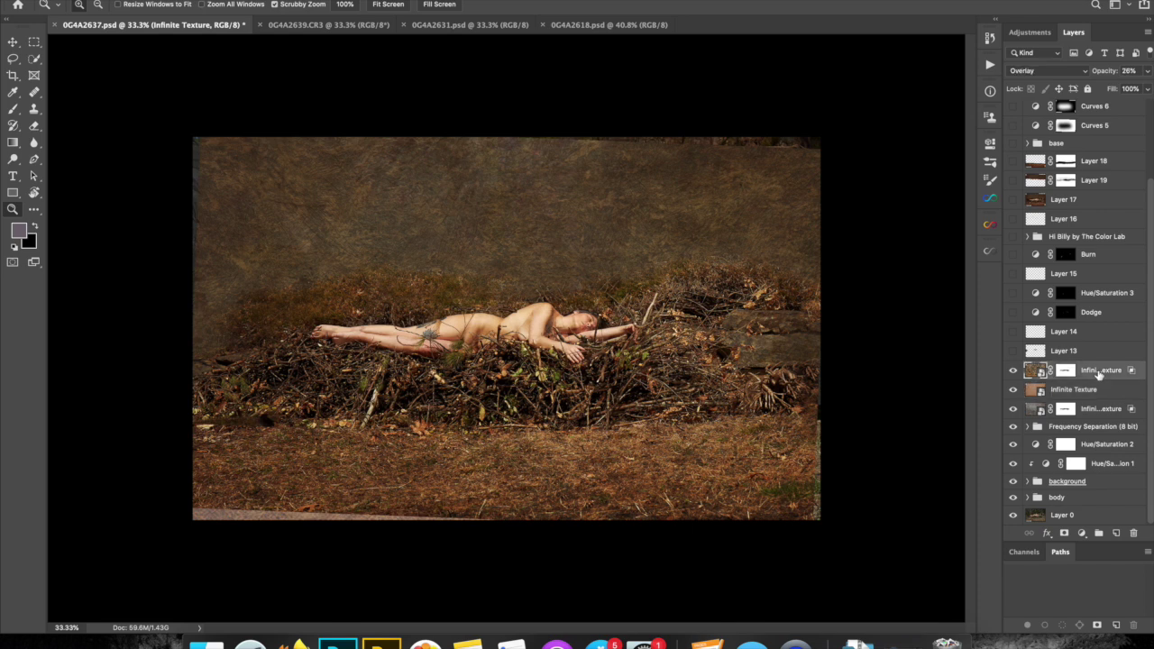
left_click(1077, 70)
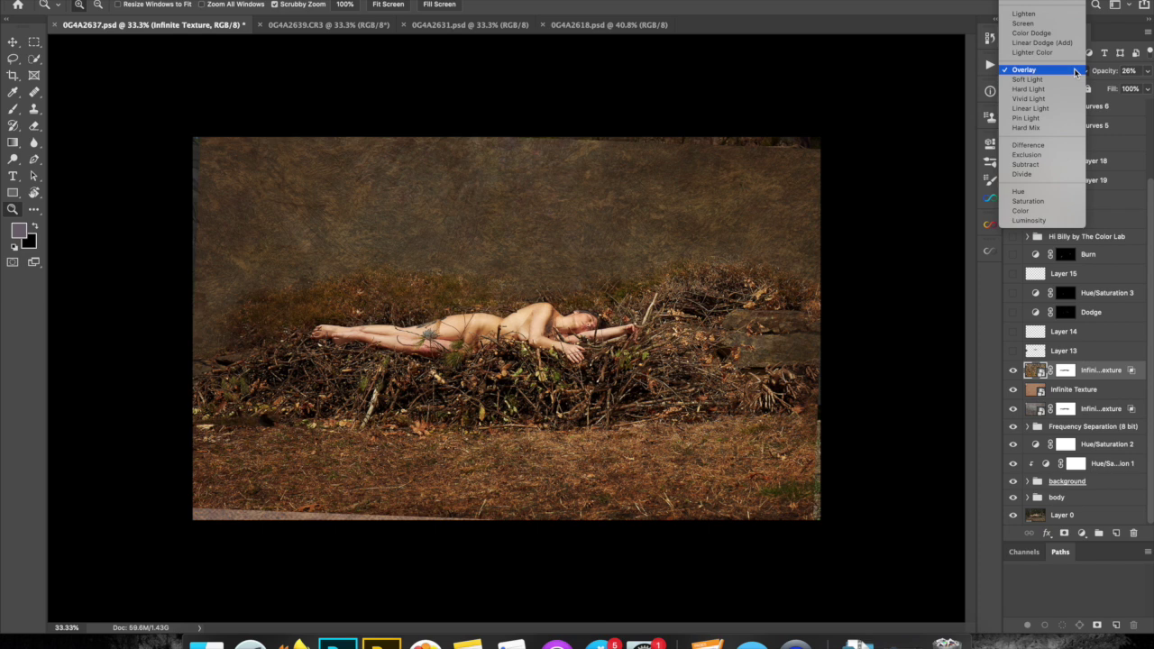
left_click(1076, 71)
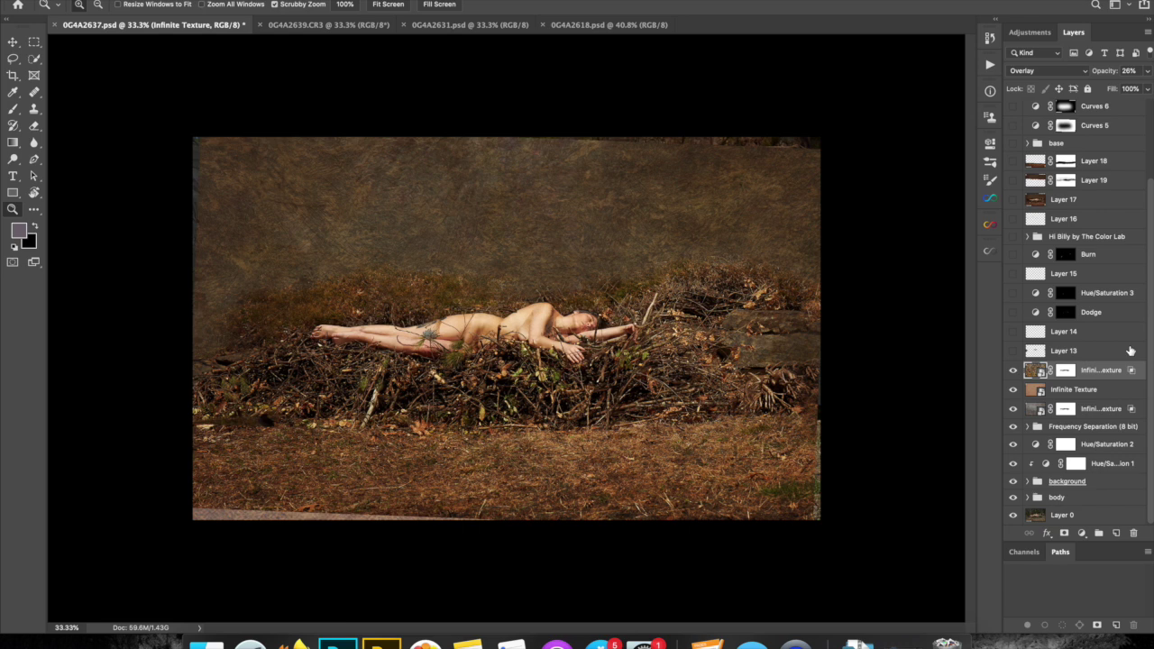
Toggle Layer 13 to compare the composite with and without it, and leave it visible
left_click(1014, 352)
left_click(1014, 351)
left_click(1014, 352)
left_click(1014, 352)
left_click(1014, 352)
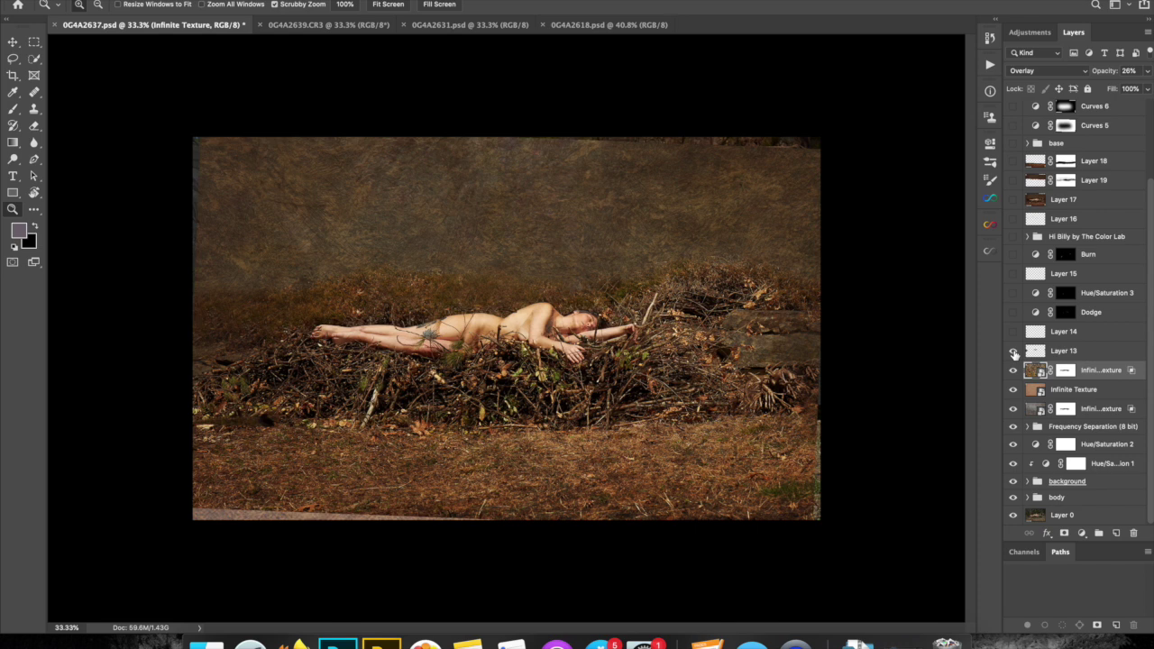
left_click(1013, 352)
left_click(1014, 351)
Toggle Layer 14 to compare its effect on the composite, and leave it visible
left_click(1014, 332)
left_click(1014, 332)
left_click(1013, 332)
left_click(1012, 333)
left_click(1012, 332)
Toggle the Dodge adjustment layer repeatedly to compare its brightening effect, and leave it visible
left_click(1014, 312)
left_click(1013, 312)
left_click(1014, 313)
left_click(1014, 312)
left_click(1015, 313)
left_click(1014, 313)
left_click(1015, 314)
left_click(1014, 313)
left_click(1014, 313)
left_click(1013, 313)
Toggle the Hue/Saturation 3 adjustment layer to compare its color effect, and leave it visible
left_click(1013, 293)
left_click(1013, 294)
left_click(1013, 294)
left_click(1013, 295)
left_click(1013, 295)
left_click(1013, 295)
left_click(1013, 295)
Toggle Layer 15 to compare the image before and after it, and leave it visible
left_click(1013, 275)
left_click(1014, 275)
left_click(1014, 275)
left_click(1014, 276)
left_click(1013, 274)
left_click(1013, 274)
left_click(1013, 274)
Toggle the Burn adjustment layer repeatedly to compare its darkening effect, and leave it visible
left_click(1013, 257)
left_click(1013, 256)
left_click(1013, 255)
left_click(1012, 255)
left_click(1013, 257)
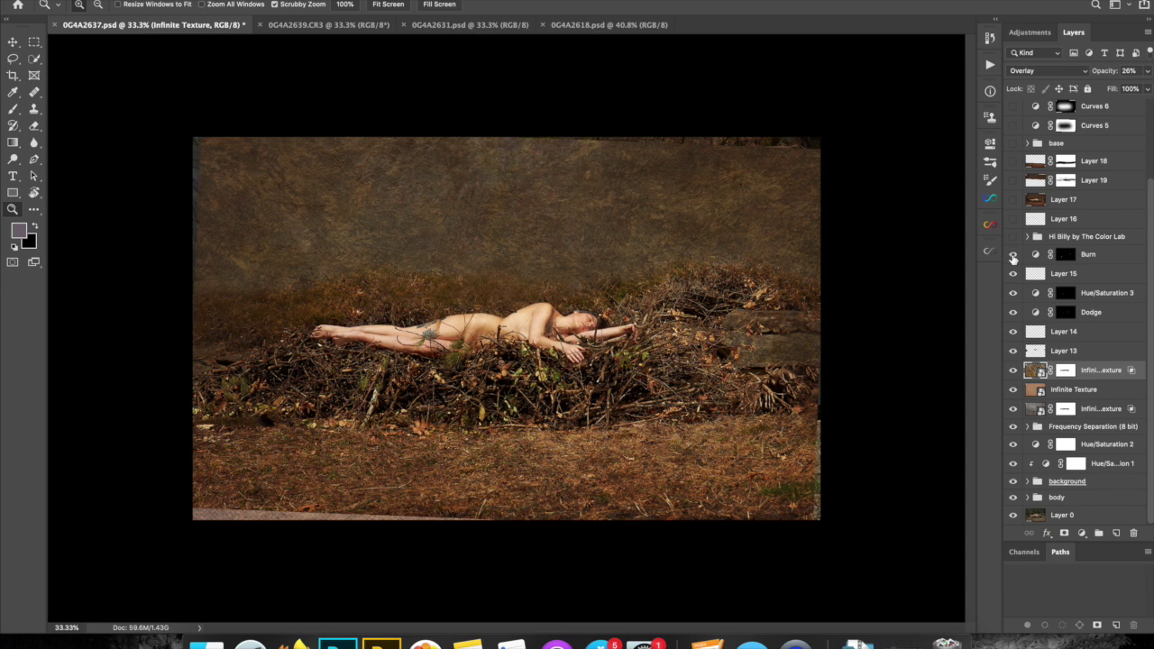
left_click(1013, 256)
left_click(1013, 256)
left_click(1012, 257)
left_click(1013, 256)
Show the Hi Billy by The Color Lab group and inspect its toning on the body up close
left_click(1012, 237)
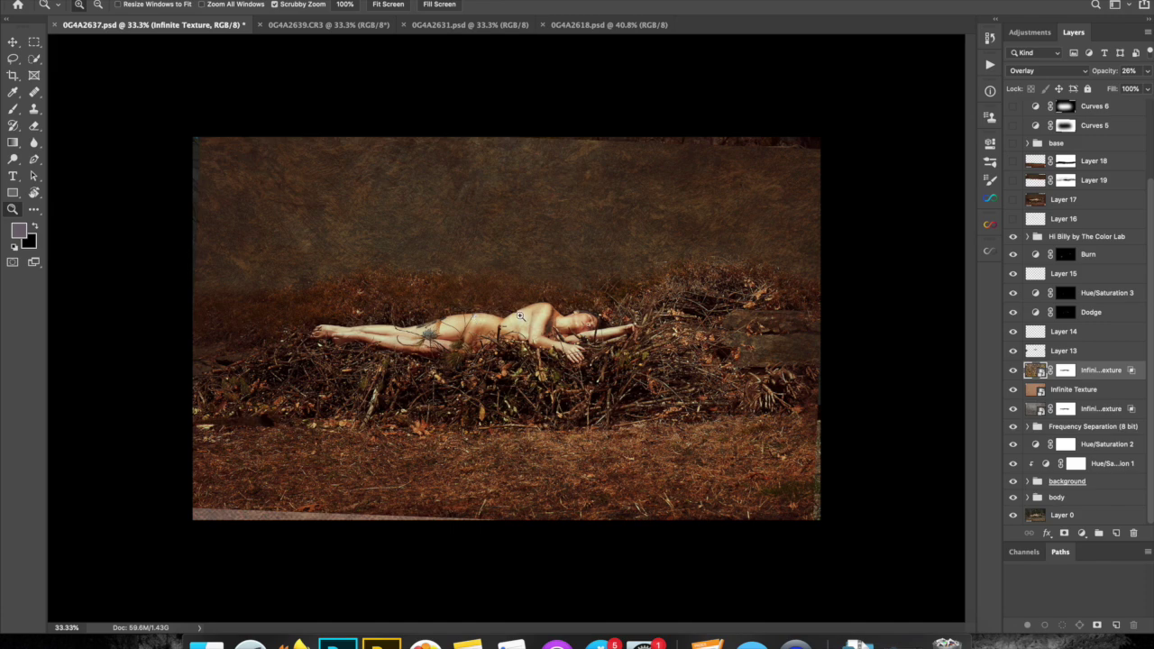
mouse_move(520, 316)
left_mouse_down()
mouse_move(556, 319)
mouse_move(521, 306)
left_mouse_up()
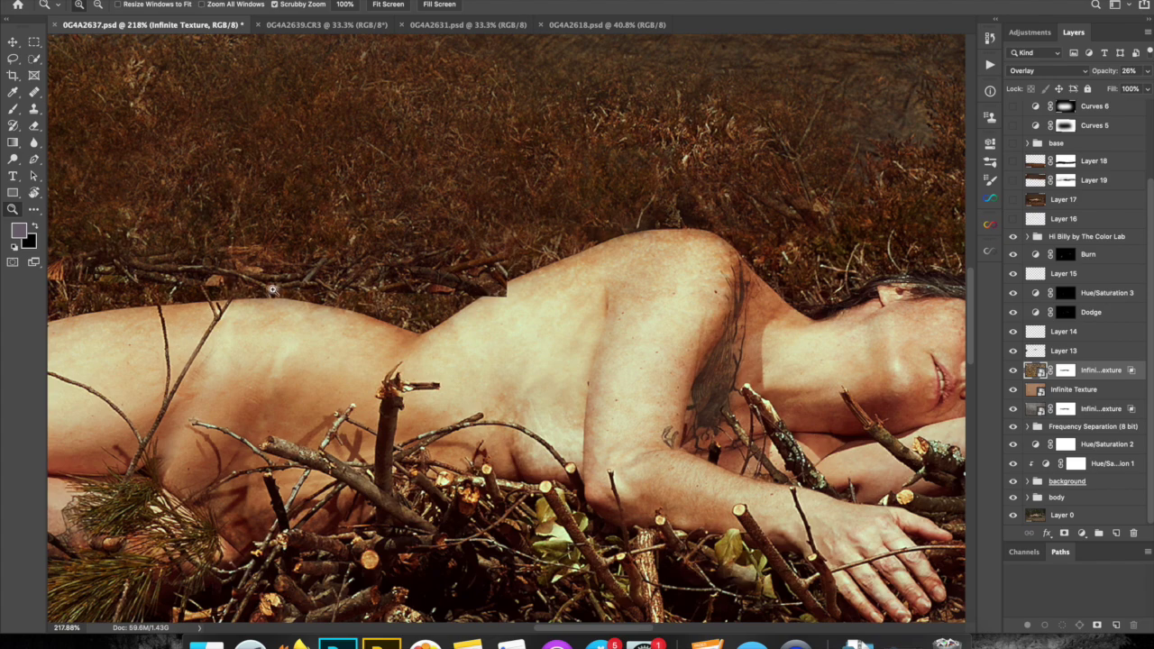
left_click_drag(271, 288, 246, 282)
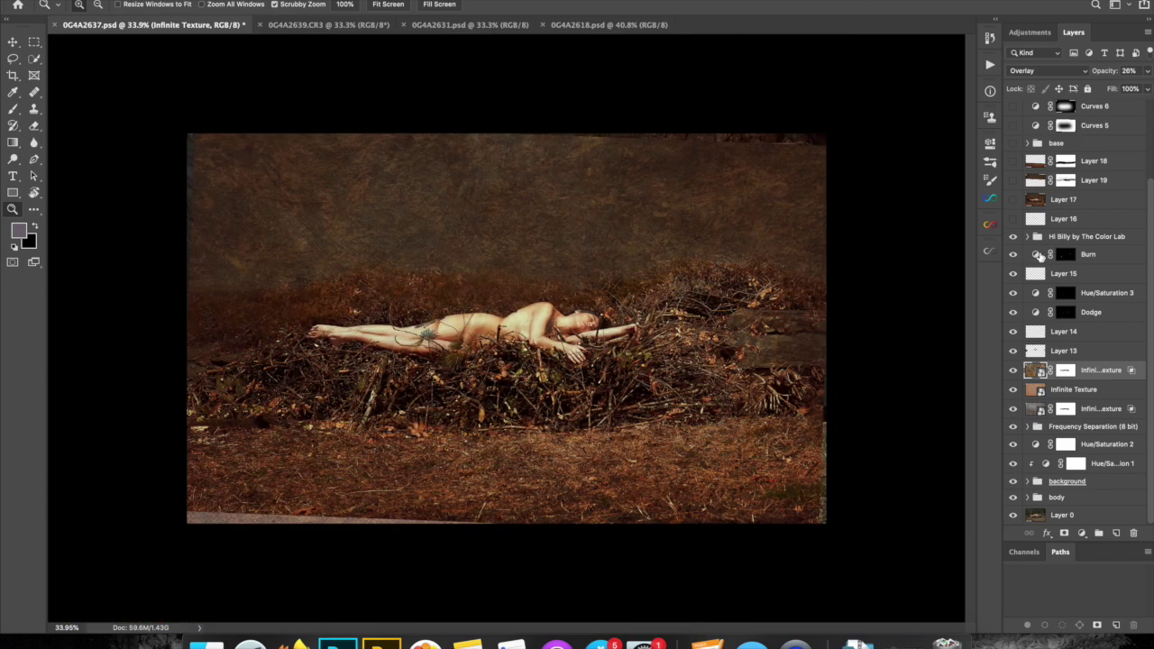
Toggle Layer 16 to compare its effect, and show Layers 16, 17, 19 and 18
left_click(1012, 221)
left_click(1013, 221)
left_click(1013, 221)
left_click(1014, 200)
left_click(1013, 180)
Inspect the adjustment layers inside the base group and the Infinite Color plugin, and collapse both again
left_click_drag(1150, 213, 1147, 161)
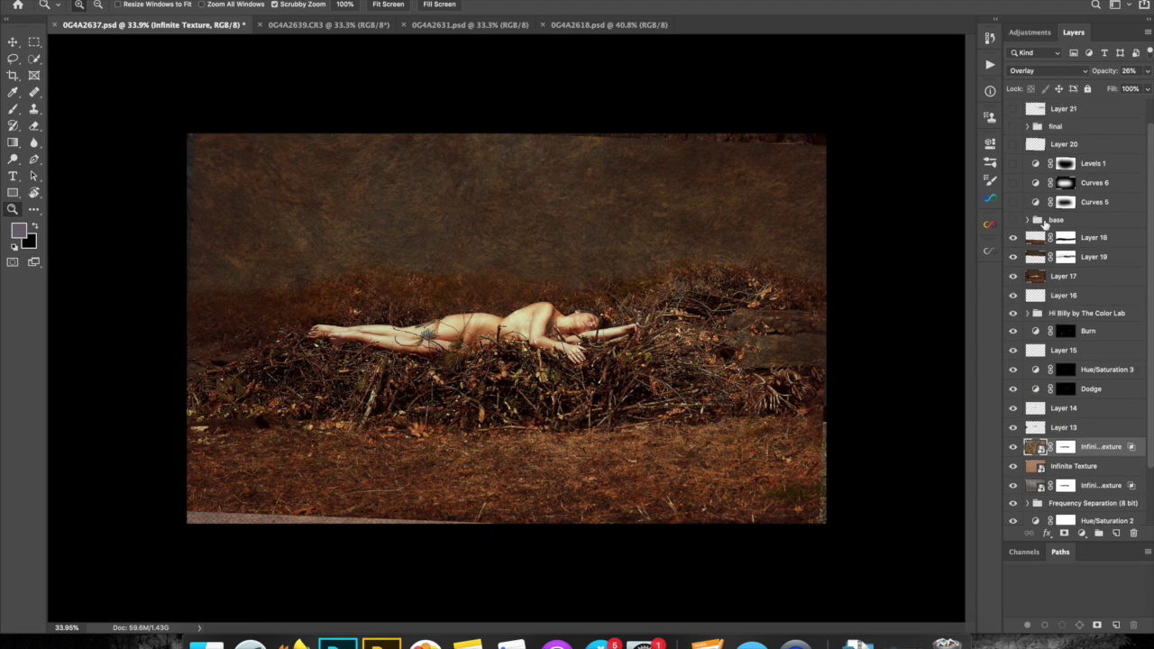
left_click(1066, 225)
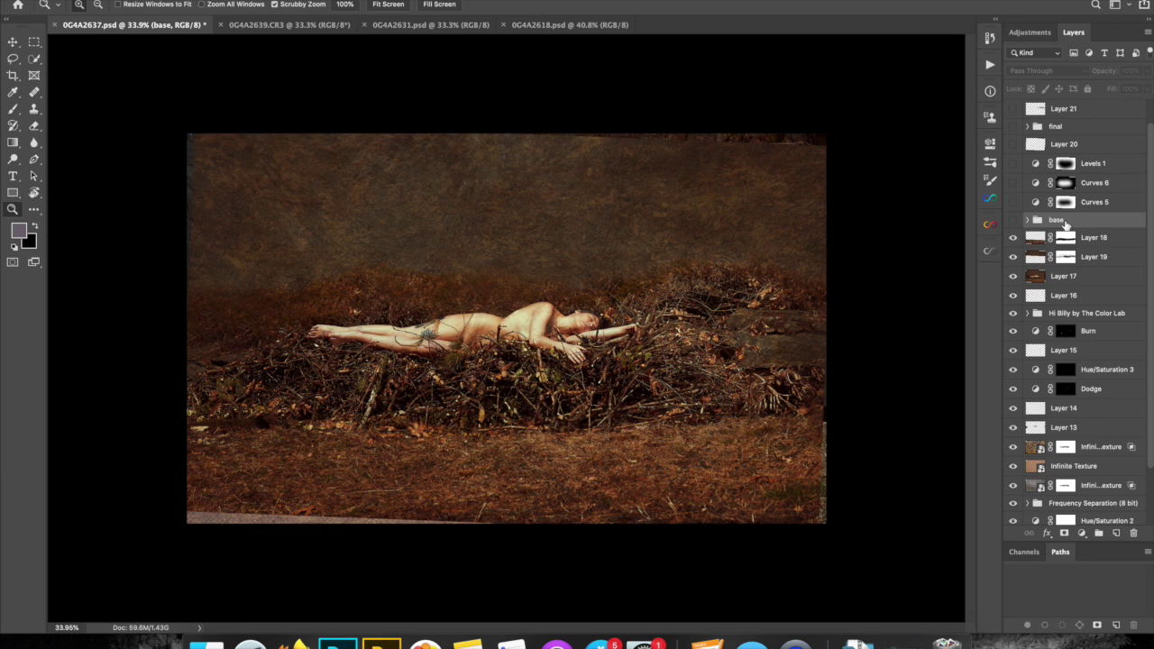
left_click(1028, 222)
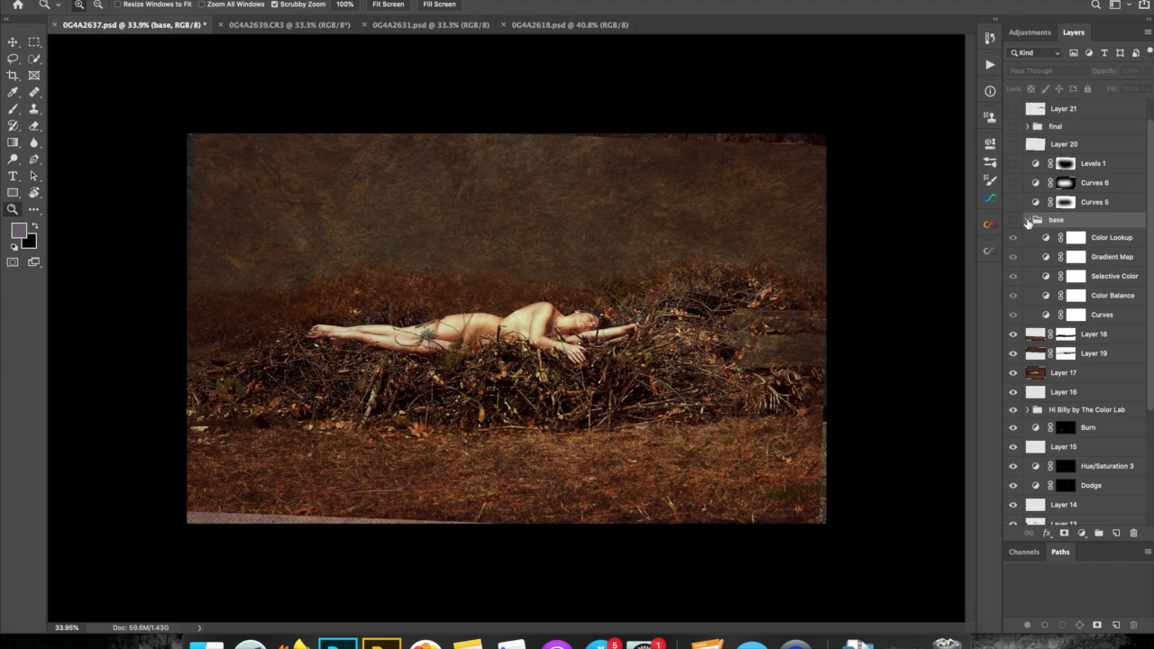
left_click(992, 227)
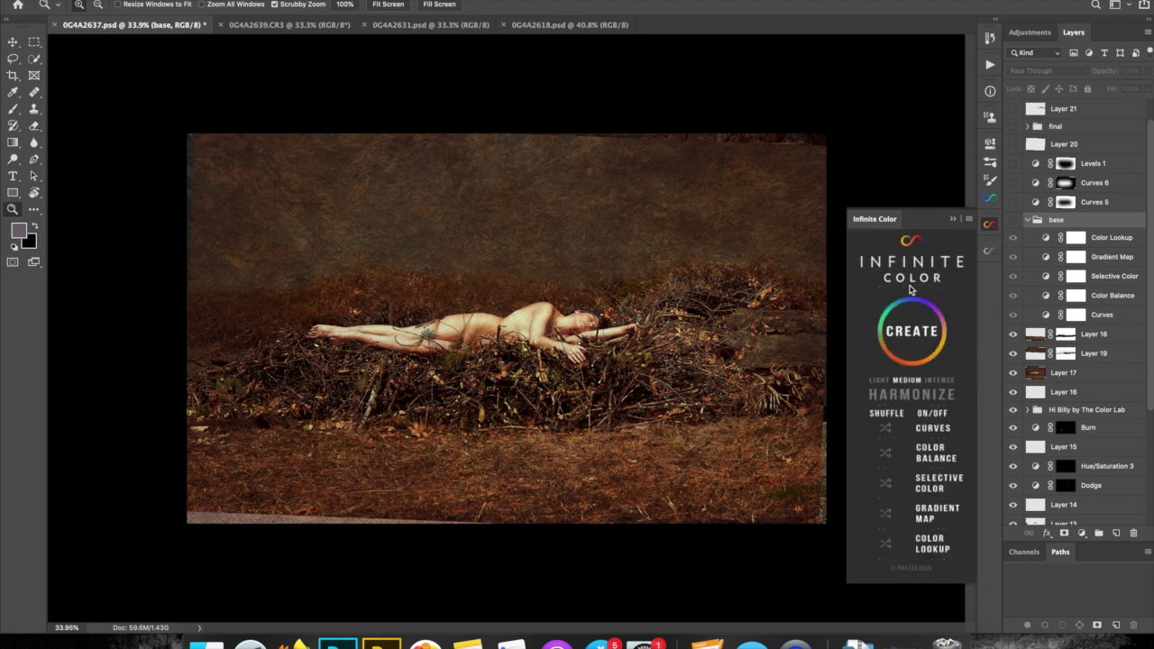
left_click(953, 222)
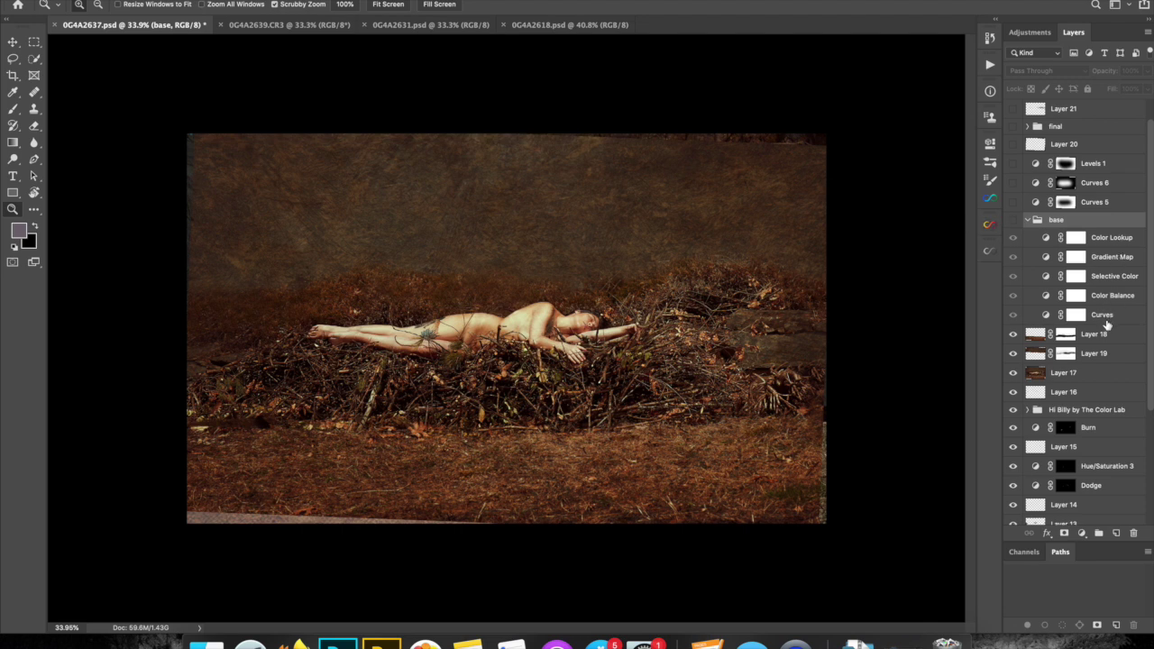
left_click(1028, 220)
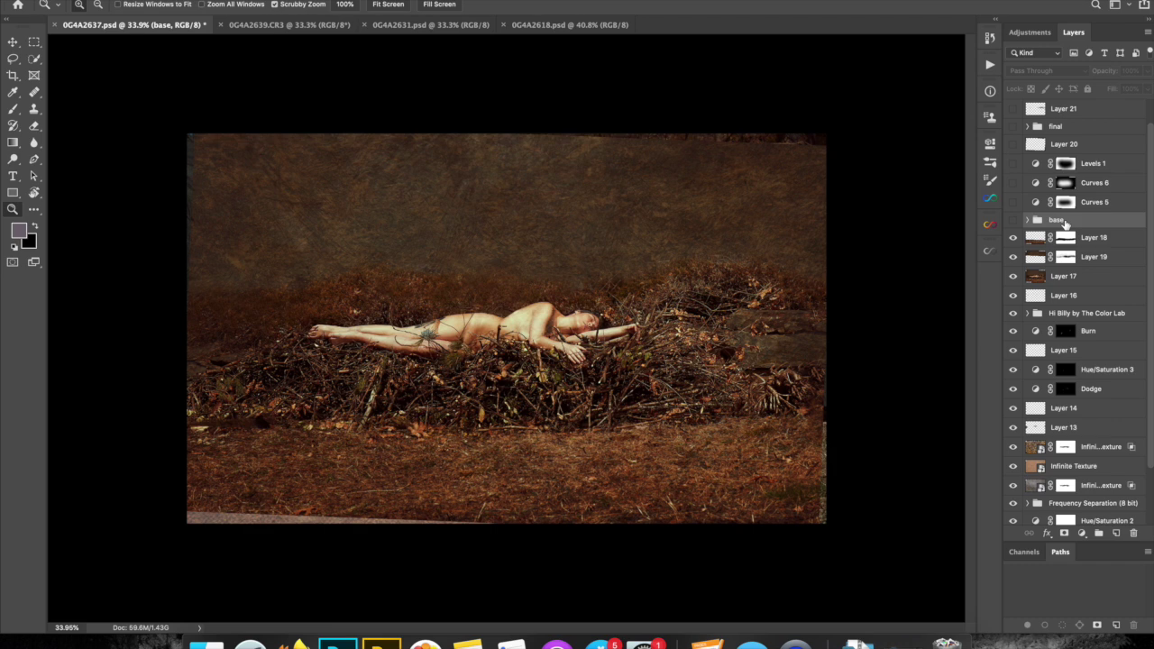
Toggle the base color group to compare the grading with and without it, and leave it visible
left_click(1012, 221)
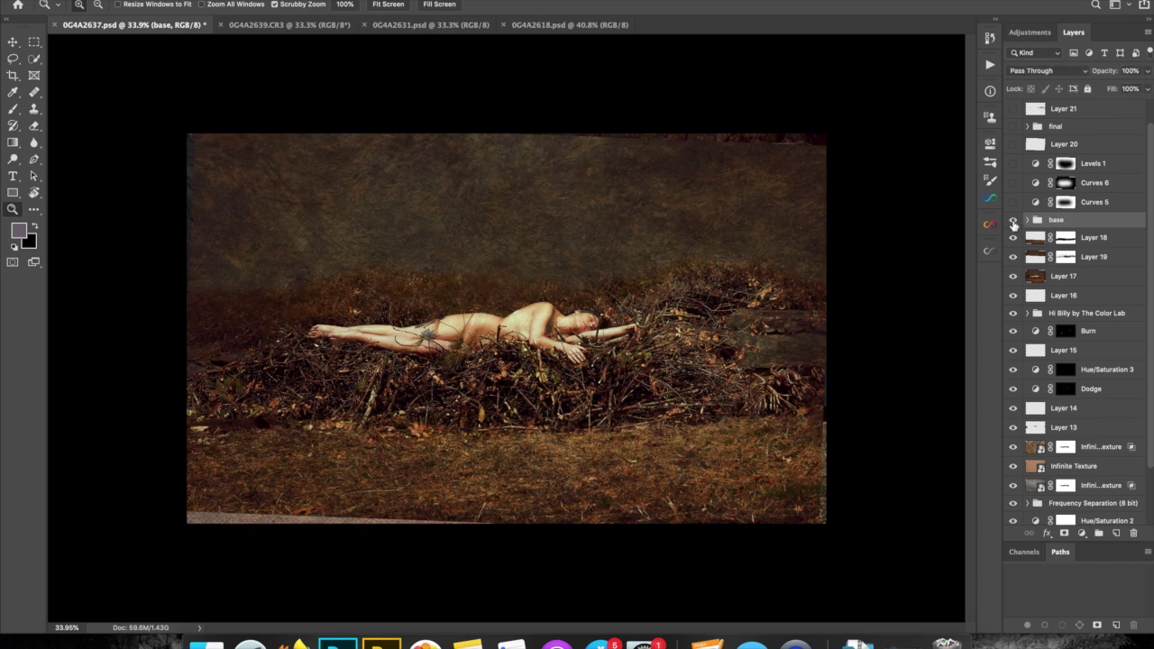
left_click(1013, 222)
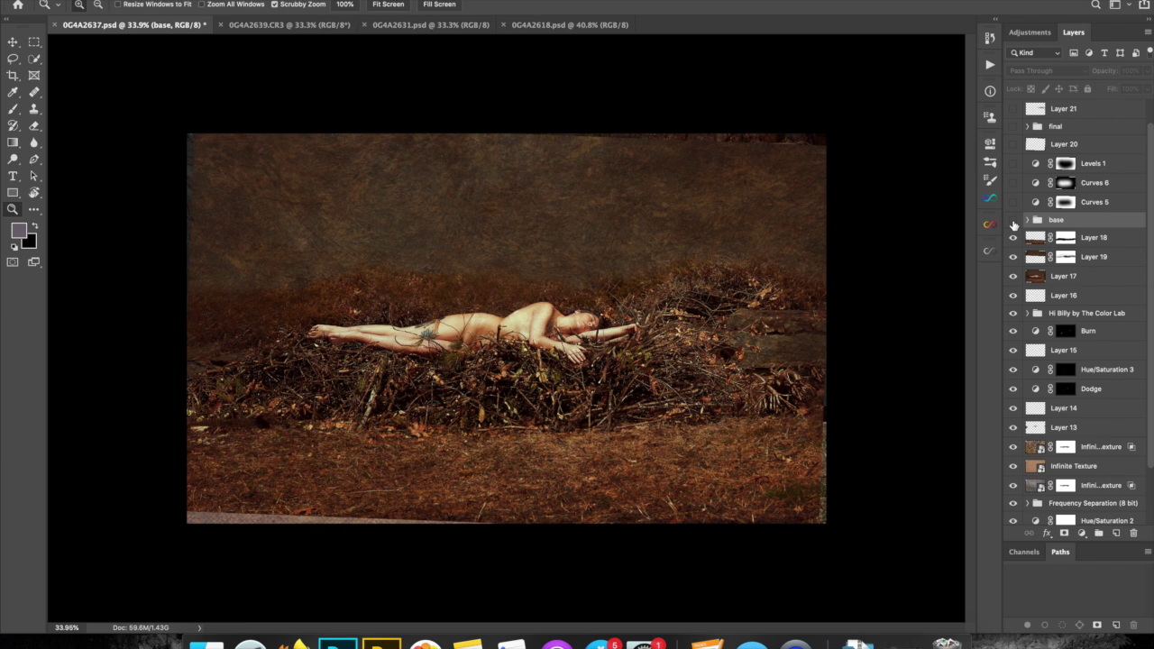
left_click(1013, 221)
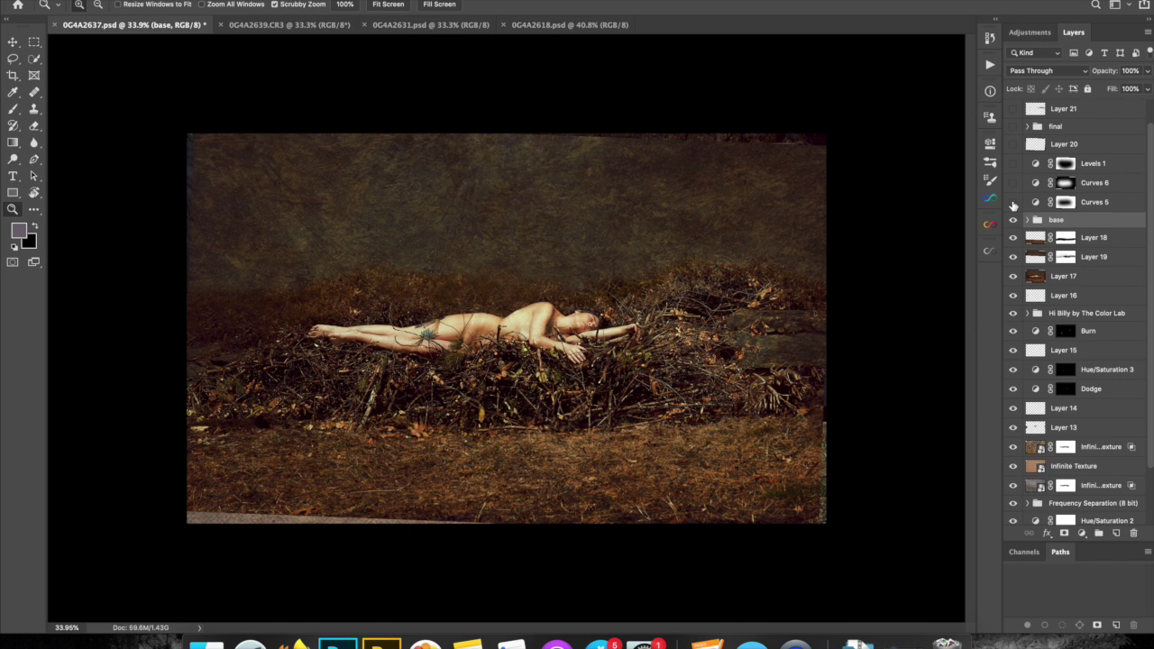
Toggle Curves 5 and Curves 6 in turn to compare their tonal effects, and leave both visible
left_click(1013, 206)
left_click(1013, 203)
left_click(1013, 205)
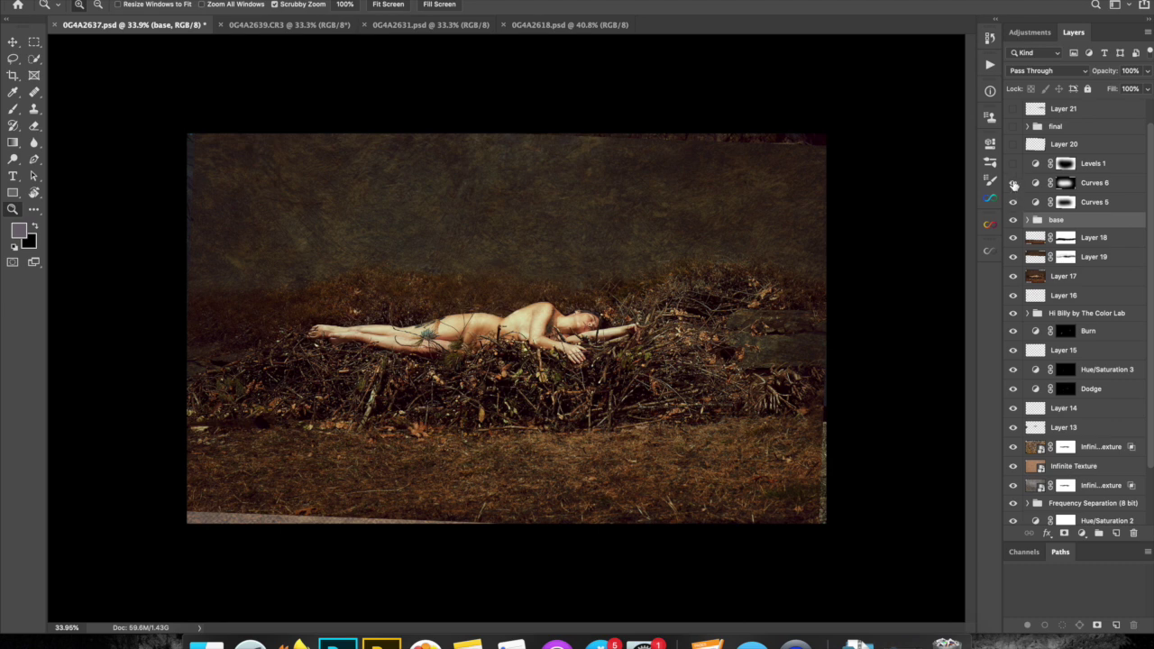
left_click(1013, 184)
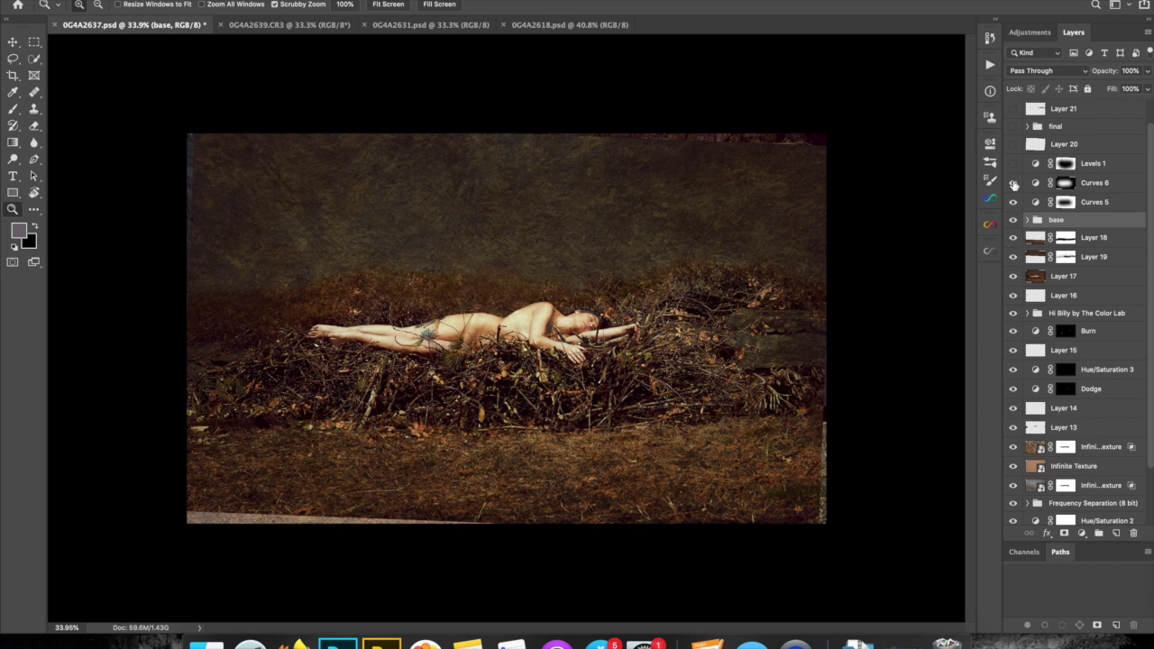
left_click(1013, 184)
left_click(1014, 184)
Show Levels 1, toggle Layer 20 to compare the image edges with and without it, and leave both visible
left_click(1014, 164)
left_click(1014, 146)
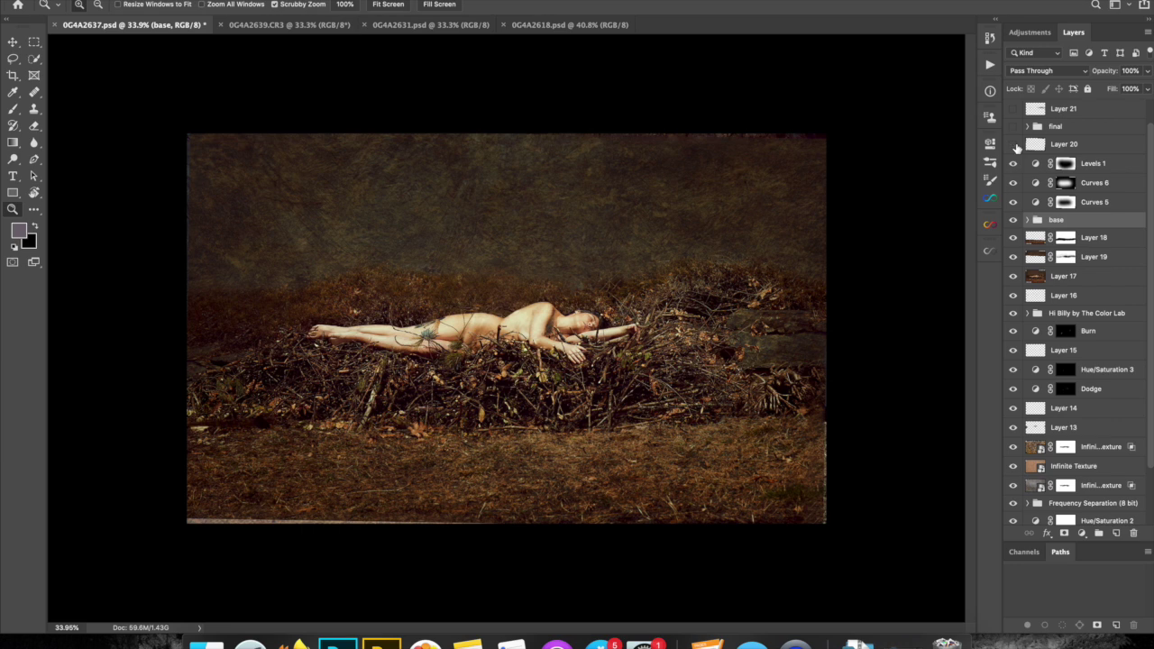
left_click(1013, 146)
left_click(1013, 147)
left_click(1014, 146)
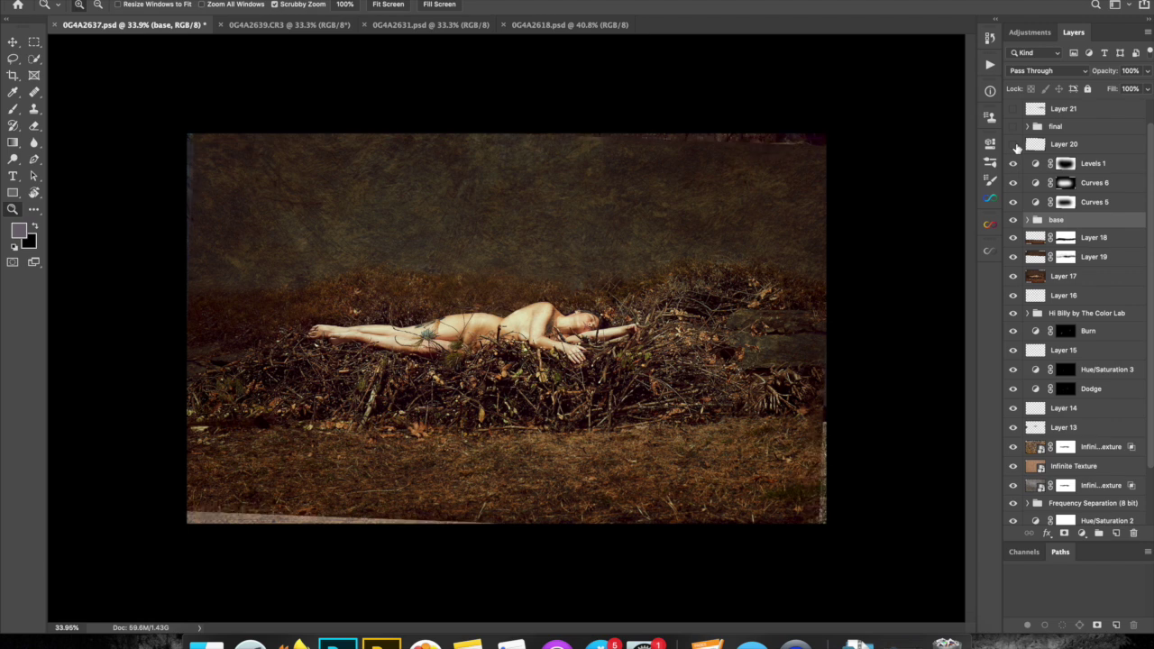
left_click(1014, 146)
left_click(1014, 146)
left_click(1014, 146)
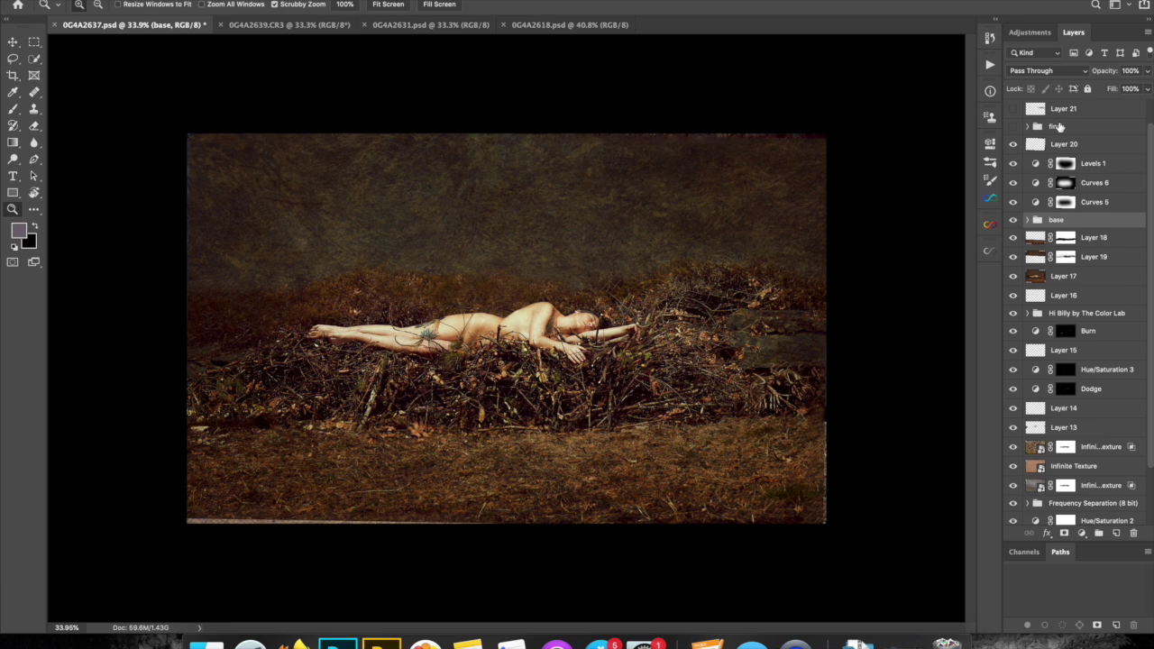
Toggle the final color group to compare its effect on the composite, and leave it visible
key("super+shift+alt+n")
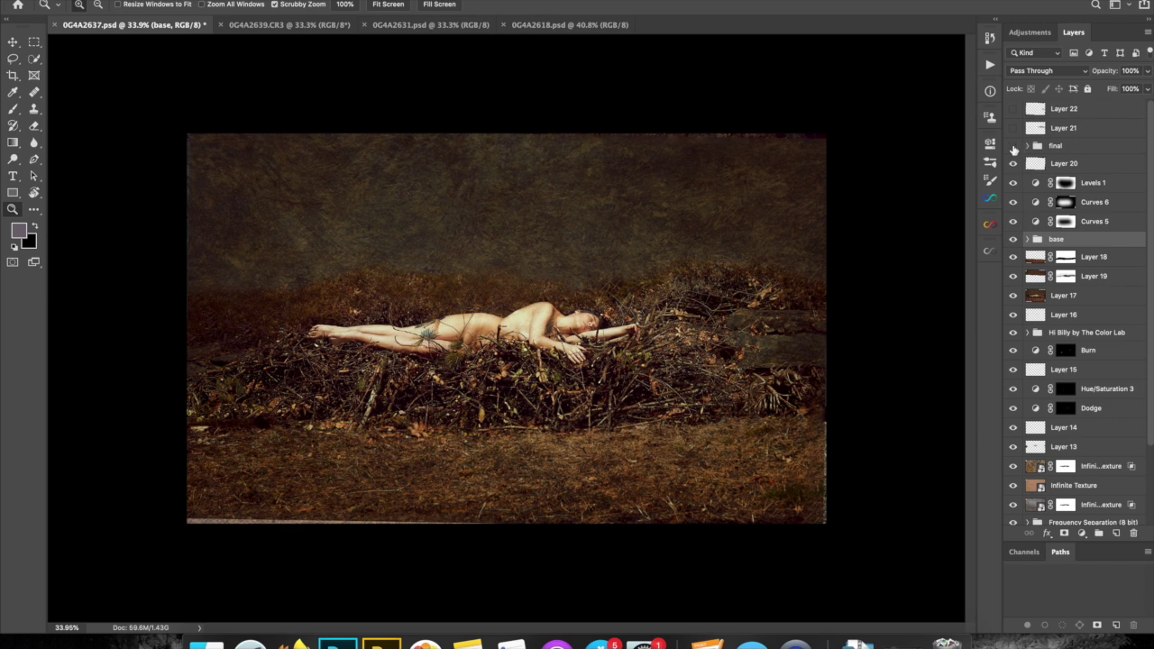
left_click(1013, 146)
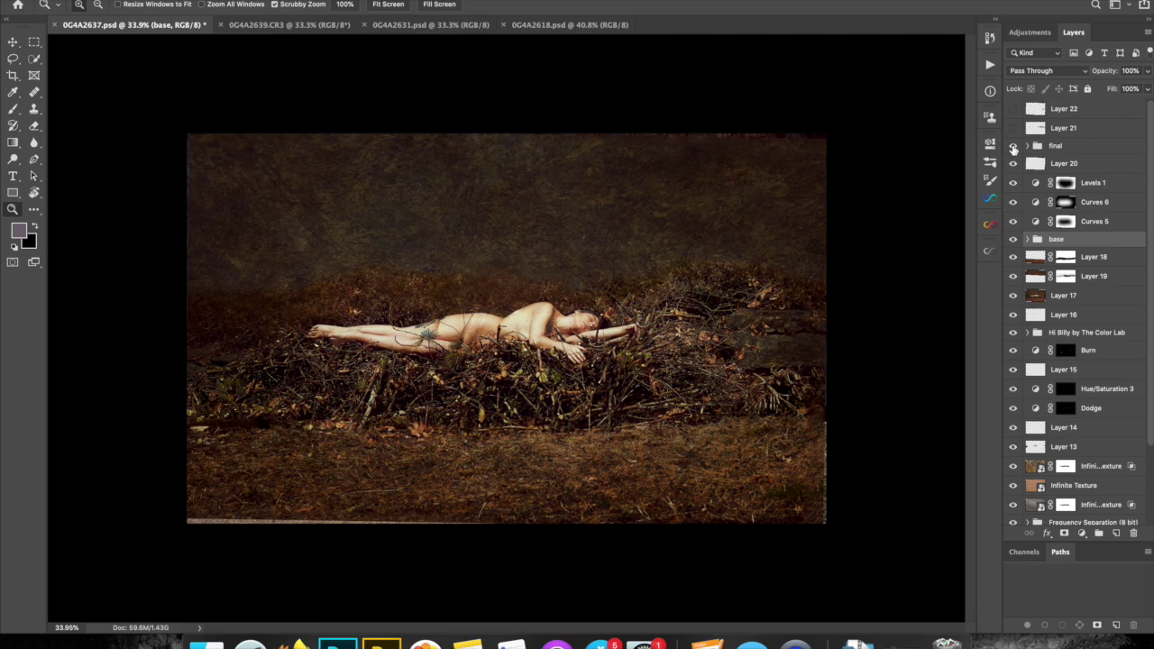
left_click(1013, 146)
left_click(1013, 146)
Toggle Layer 21 to compare its effect, select it, and show both Layer 21 and Layer 22
left_click(1013, 128)
left_click(1013, 129)
left_click(1076, 130)
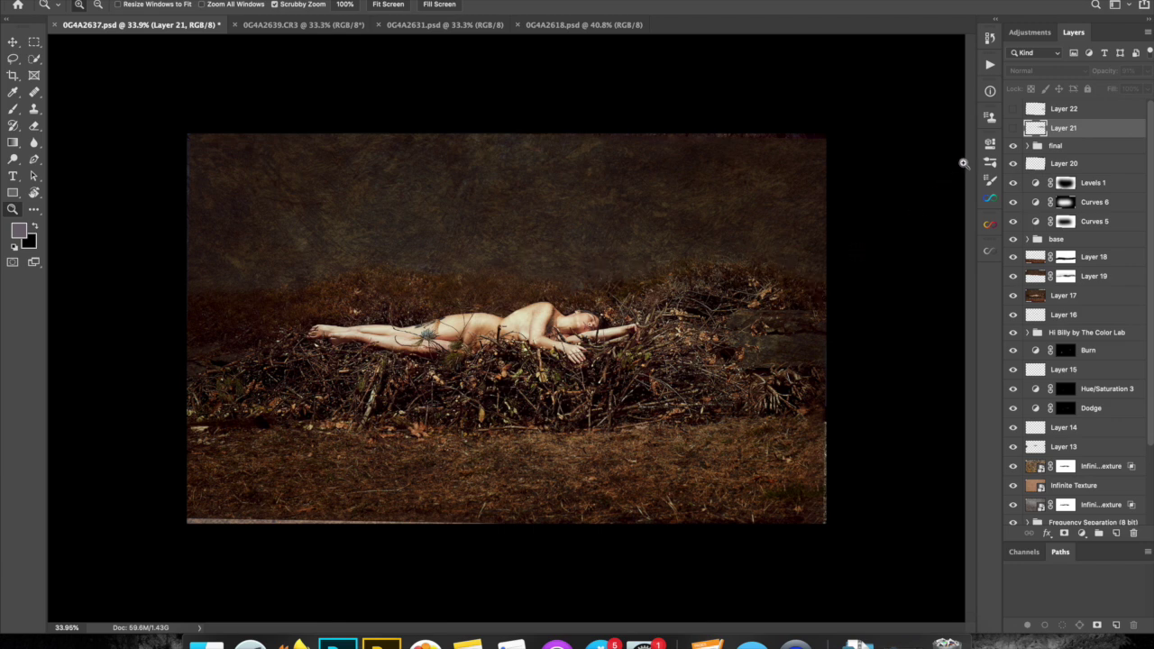
left_click(1013, 128)
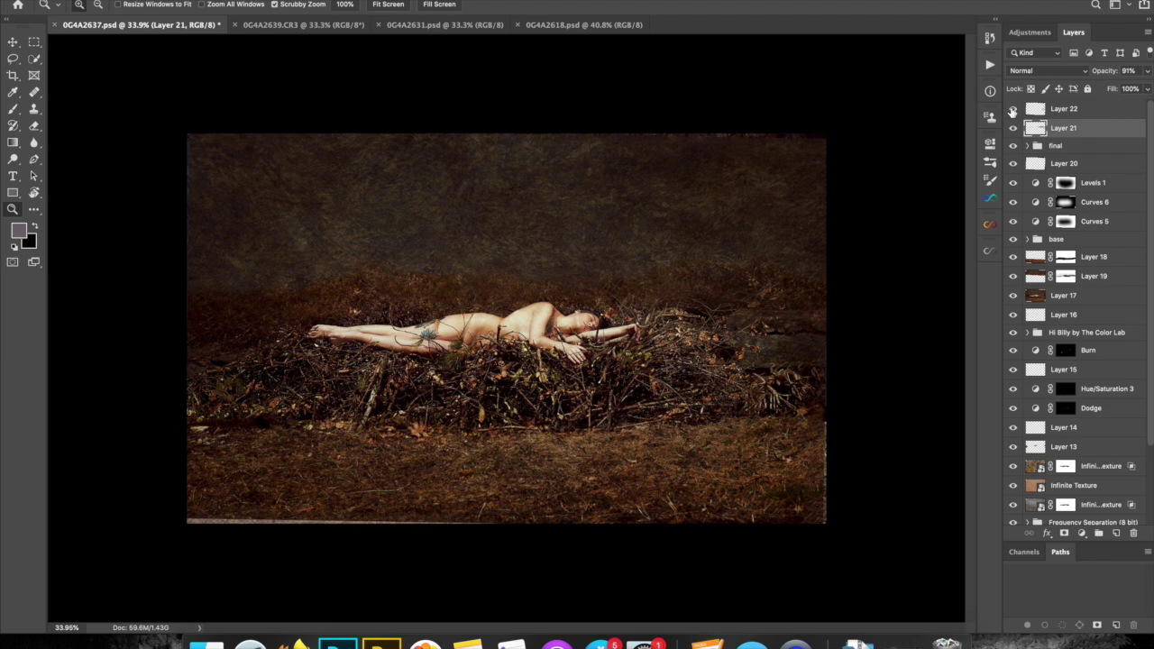
left_click(1012, 109)
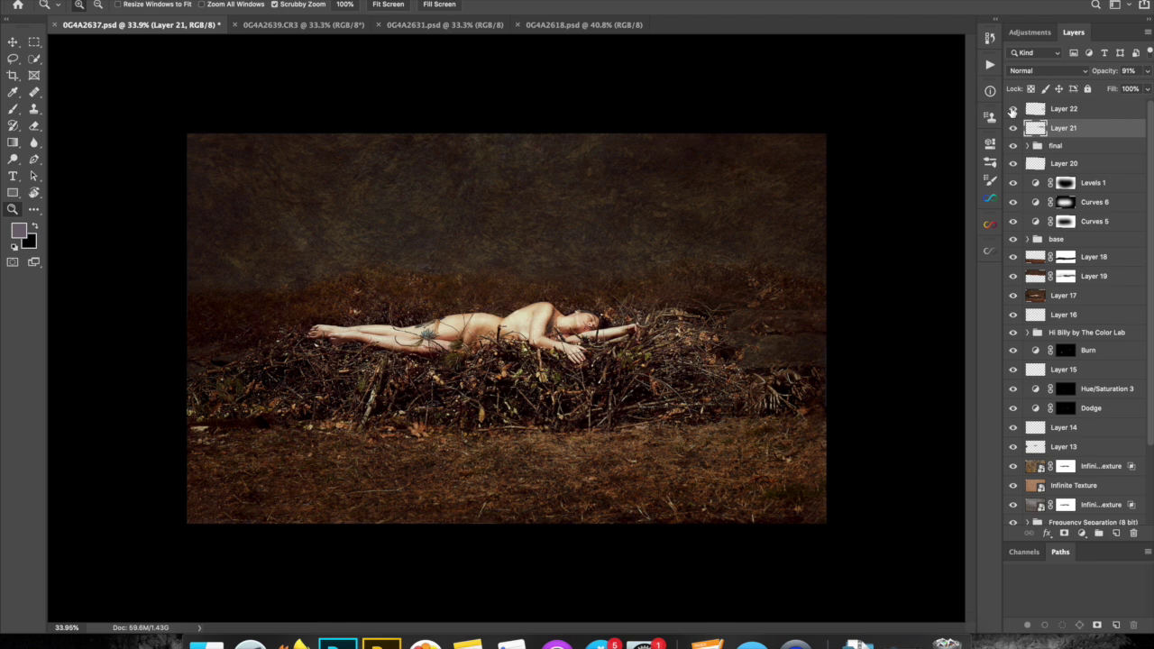
Isolate Layer 0 and restore all layers twice to compare the original photo with the finished composite
scroll(1147, 270, "down", 5)
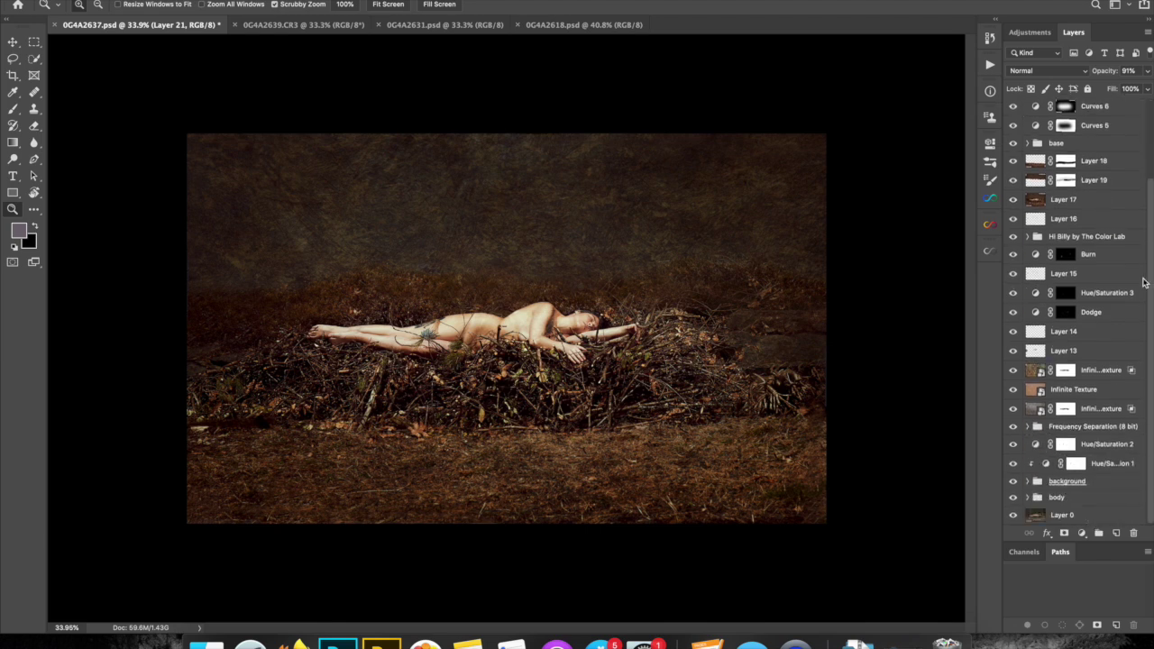
left_click(1013, 516, "alt")
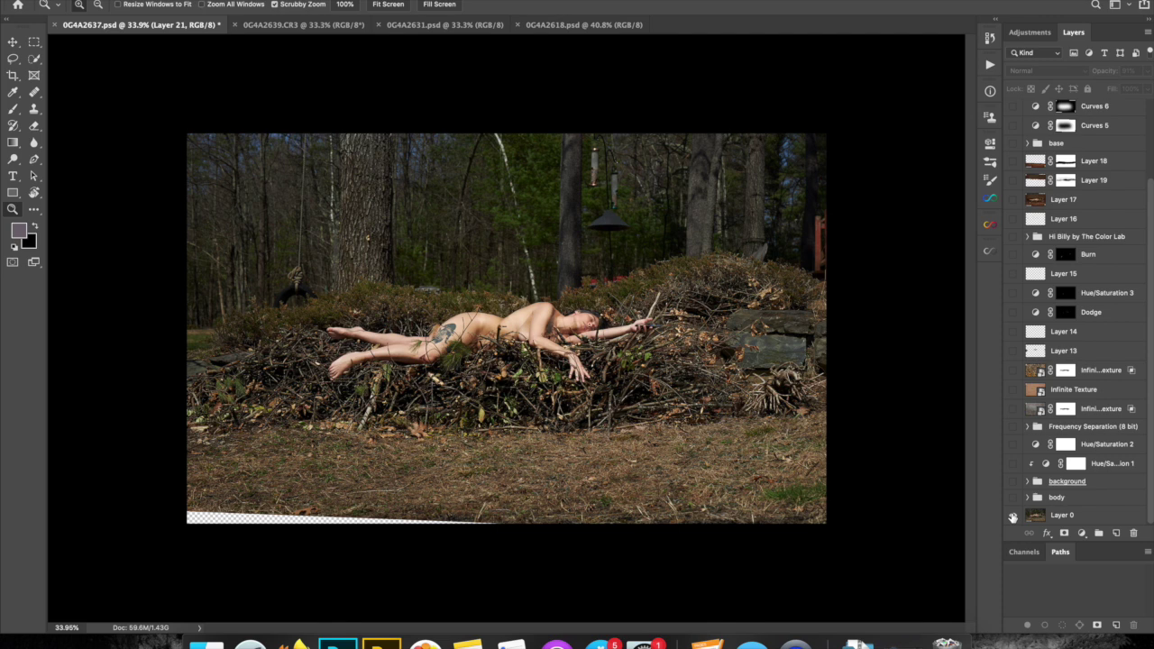
left_click(1013, 517, "alt")
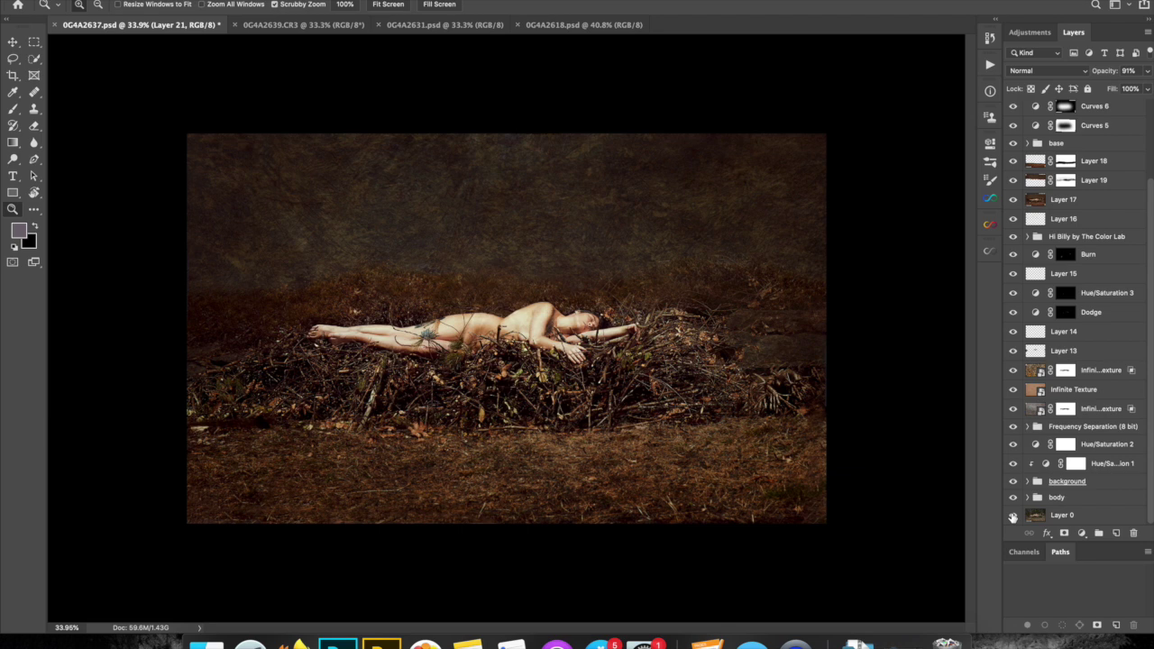
left_click(1013, 515, "alt")
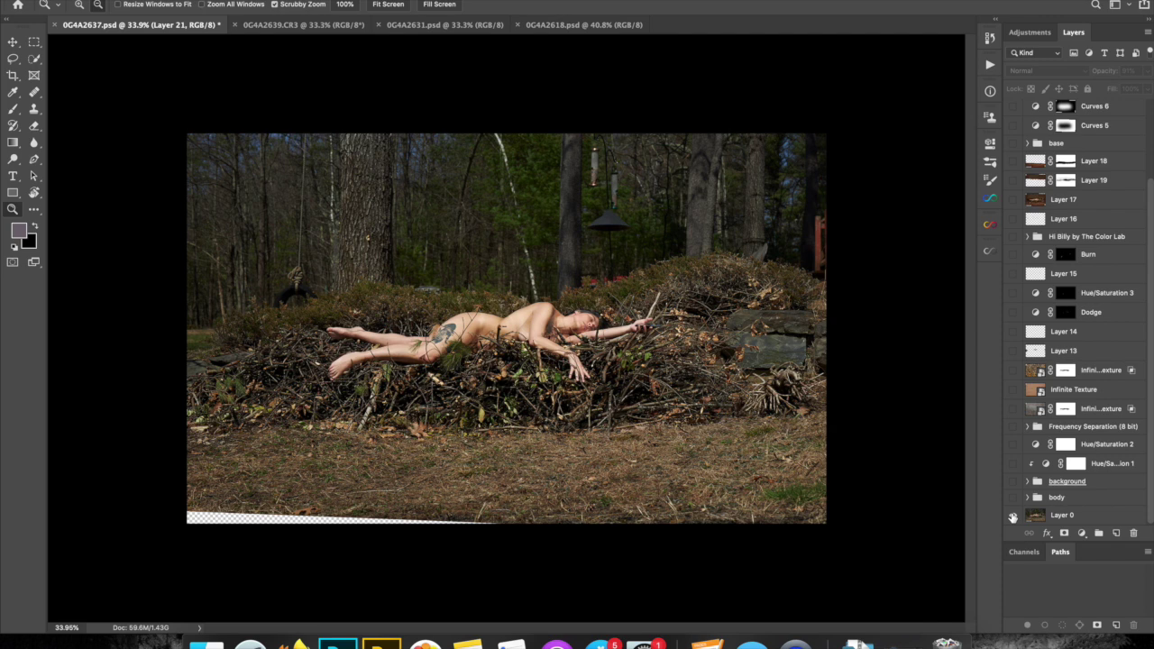
left_click(1013, 515, "alt")
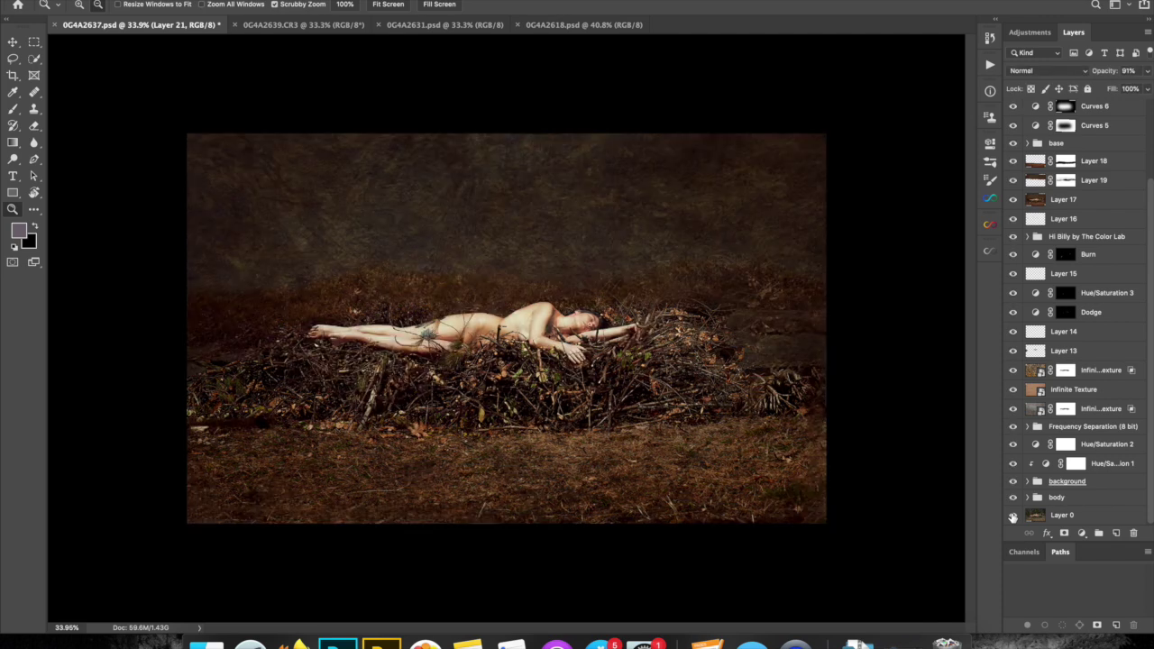